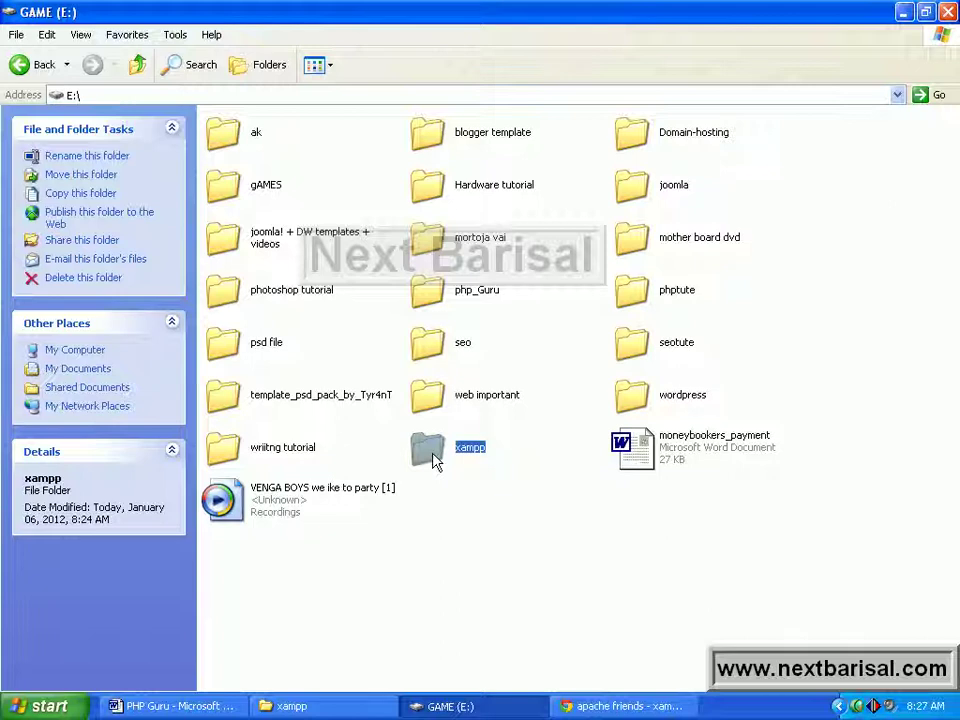
- Switch to Chrome and examine the XAMPP for Windows page on apachefriends.org, including its download packages
left_click(665, 707)
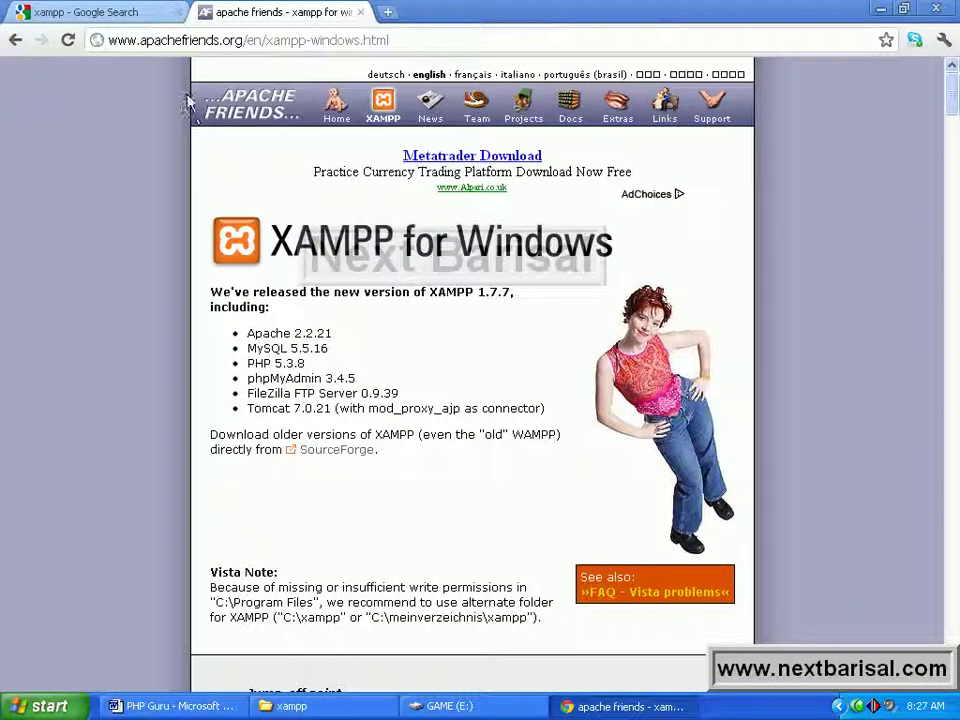
left_click_drag(140, 40, 237, 40)
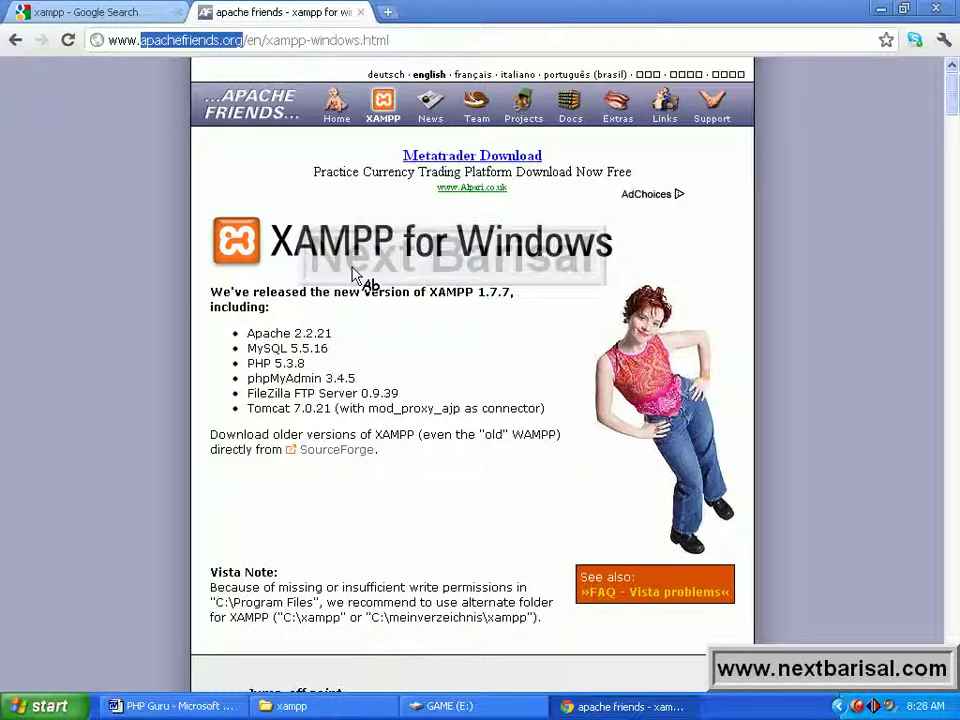
scroll(460, 412, "down", 5)
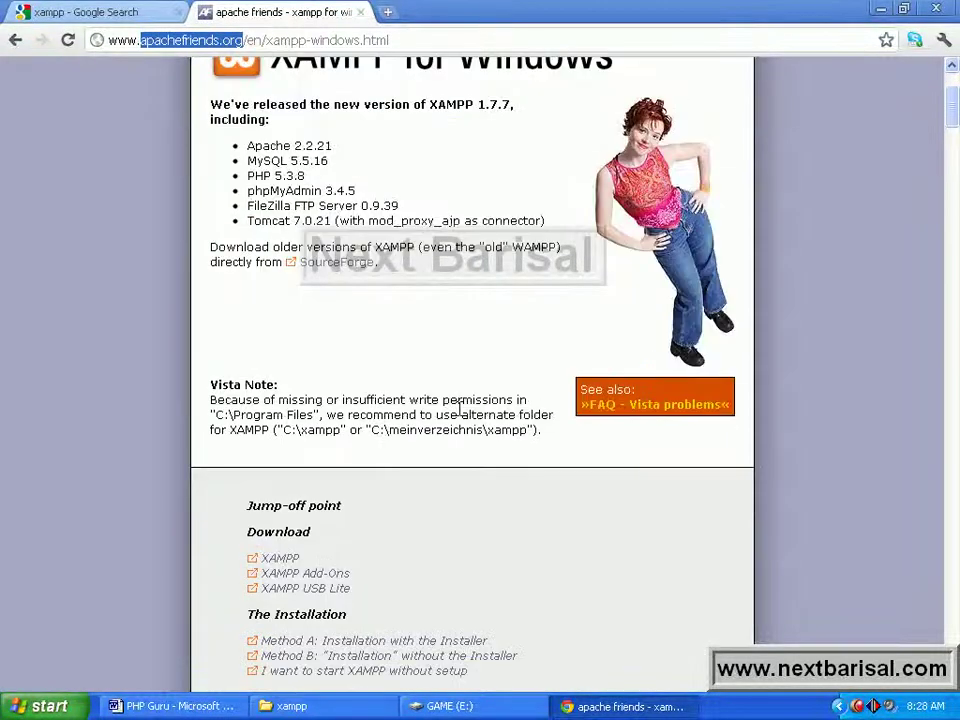
scroll(463, 418, "down", 4)
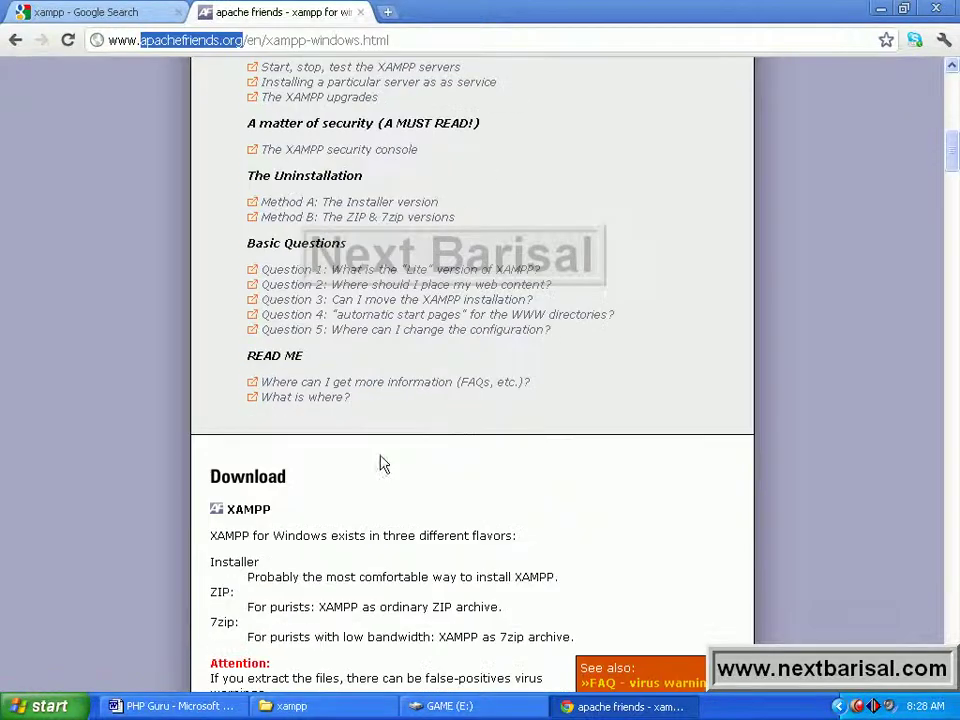
scroll(360, 484, "up", 1)
scroll(360, 484, "down", 6)
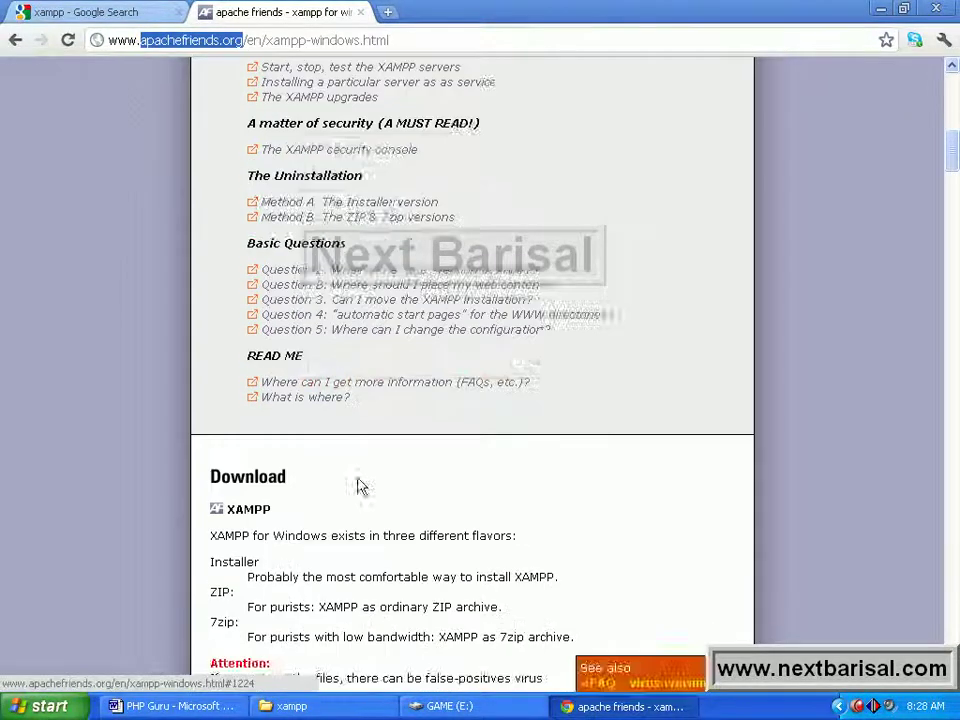
scroll(360, 488, "down", 7)
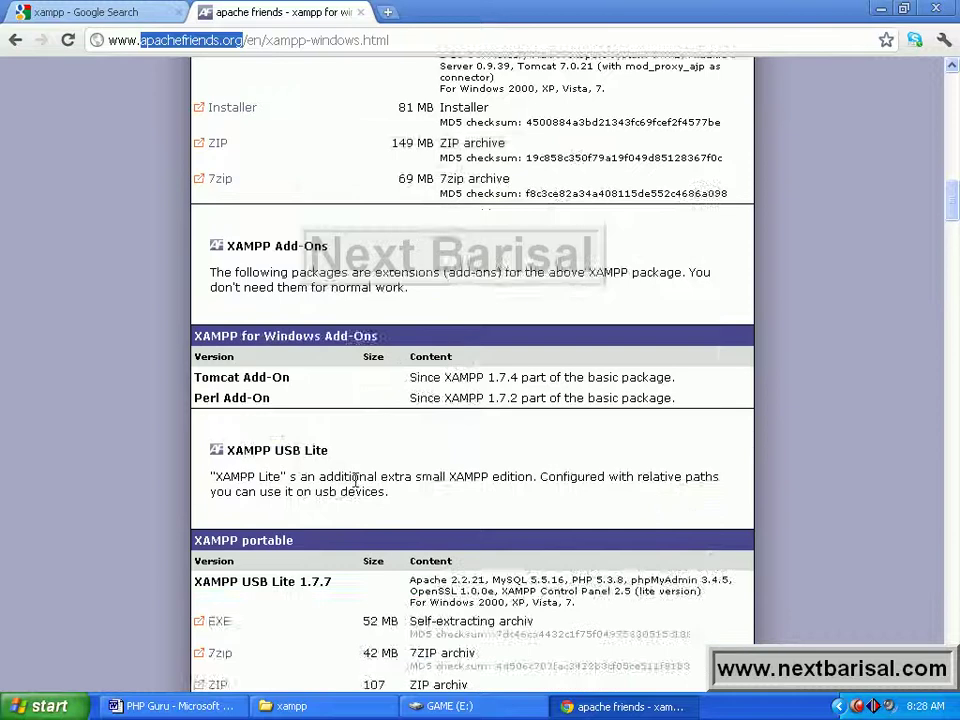
scroll(358, 489, "down", 4)
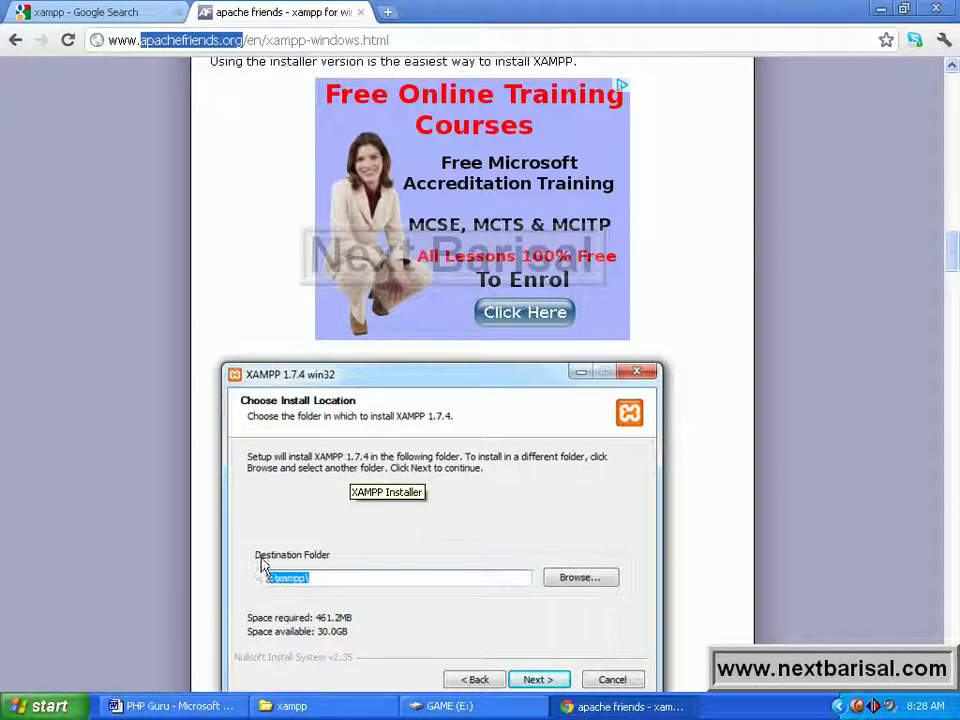
- Examine the page's install location and XAMPP Control Panel illustrations, with a brief look at the local folder holding the XAMPP installer
left_click_drag(254, 556, 381, 555)
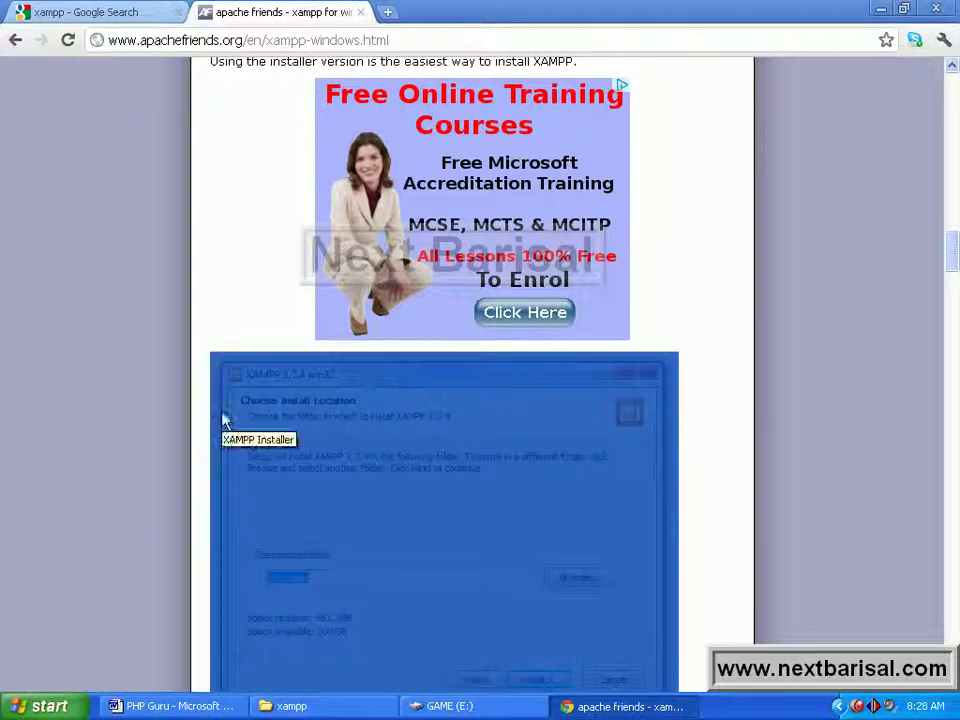
left_click(197, 435)
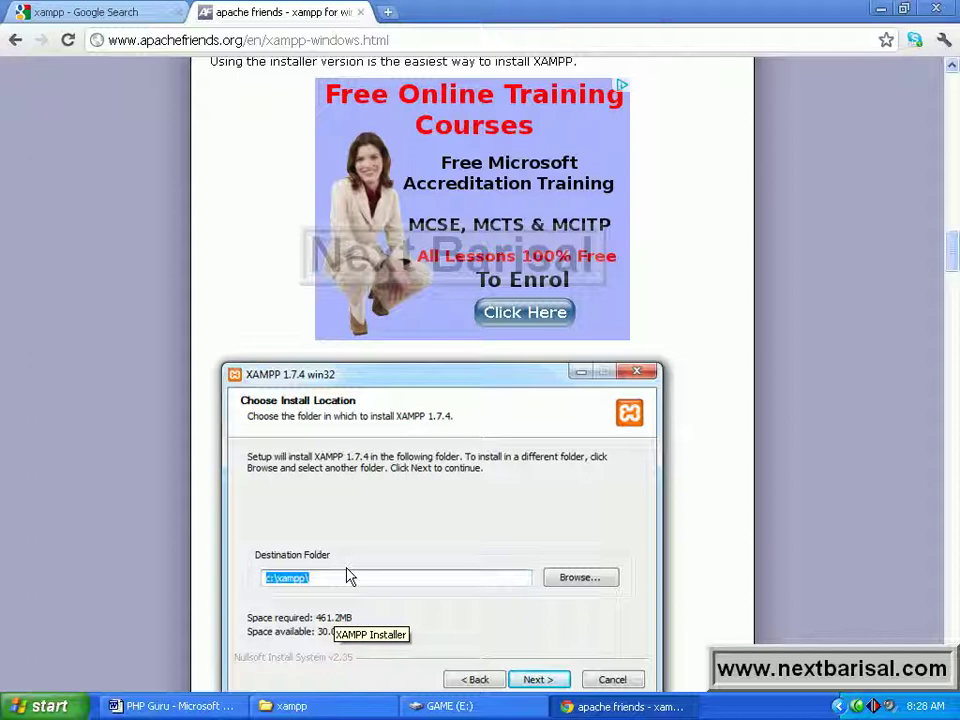
scroll(384, 574, "down", 3)
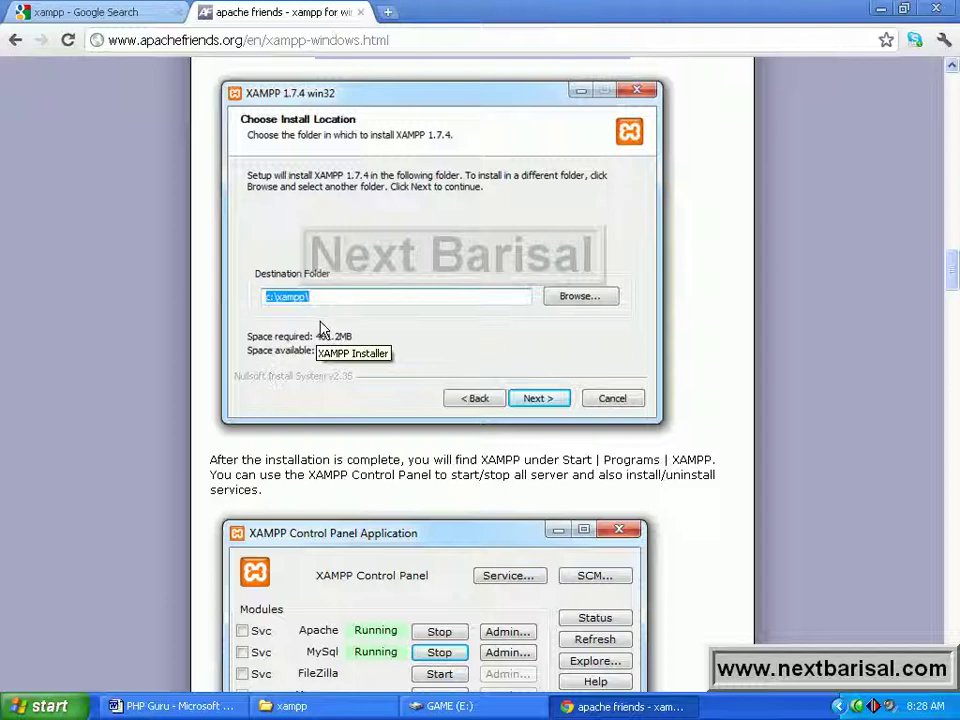
left_click(385, 706)
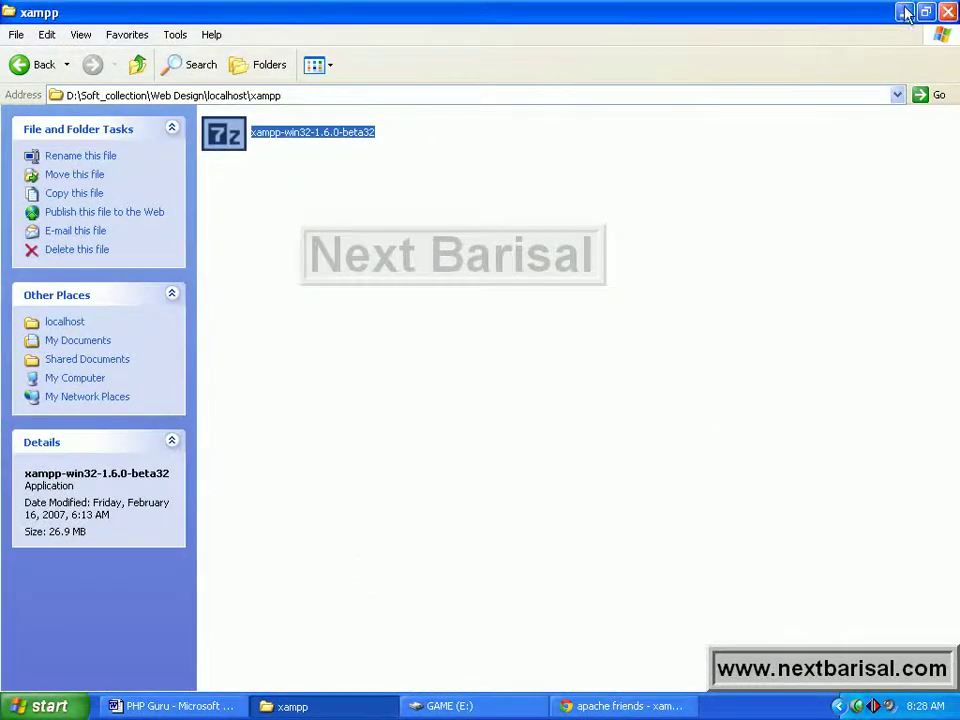
left_click(904, 13)
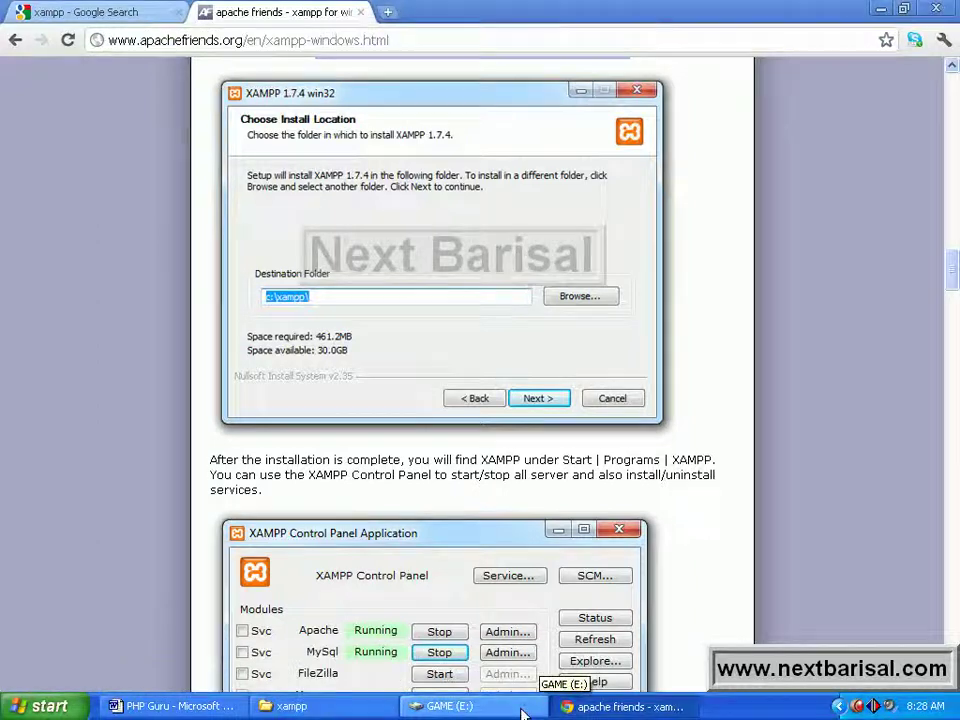
scroll(367, 512, "down", 2)
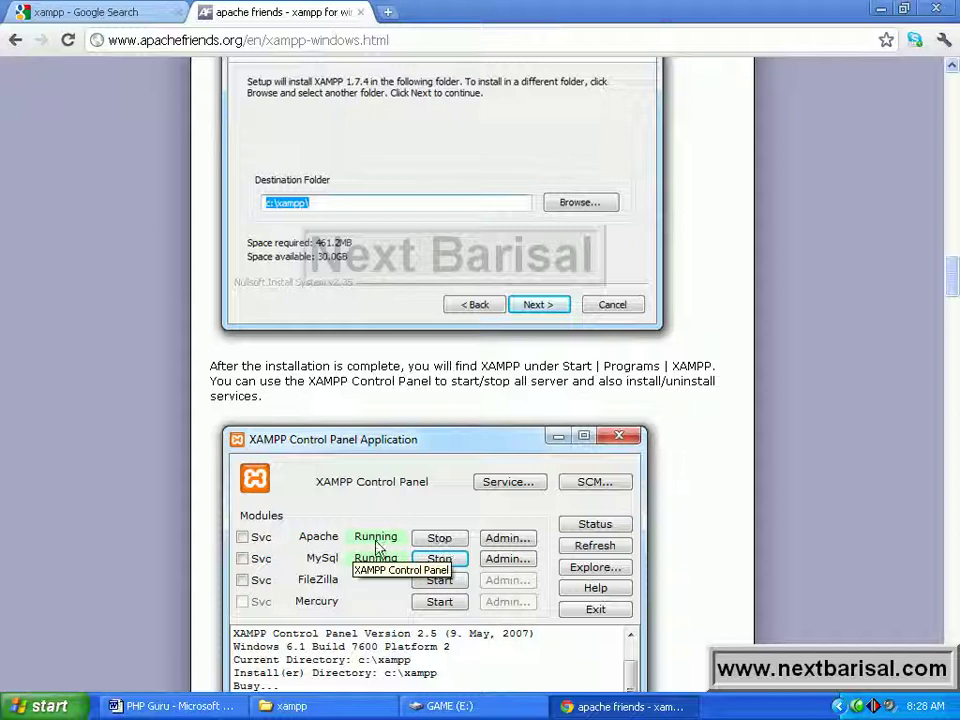
scroll(392, 552, "down", 4)
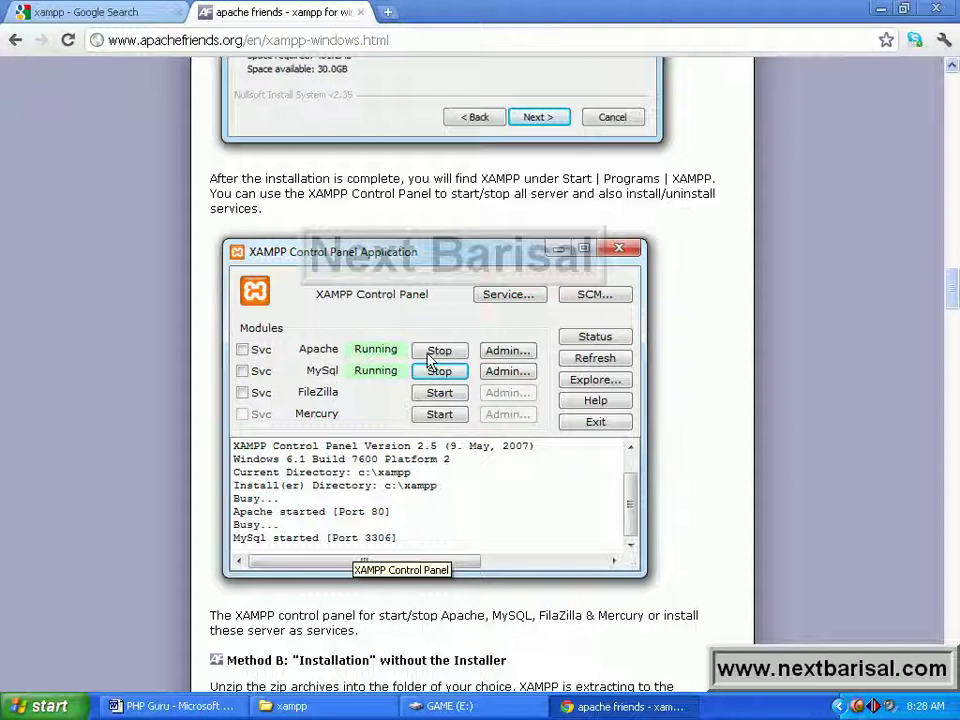
- Switch to Windows Explorer and launch xampp-control from the xampp folder on the E: drive
left_click(459, 708)
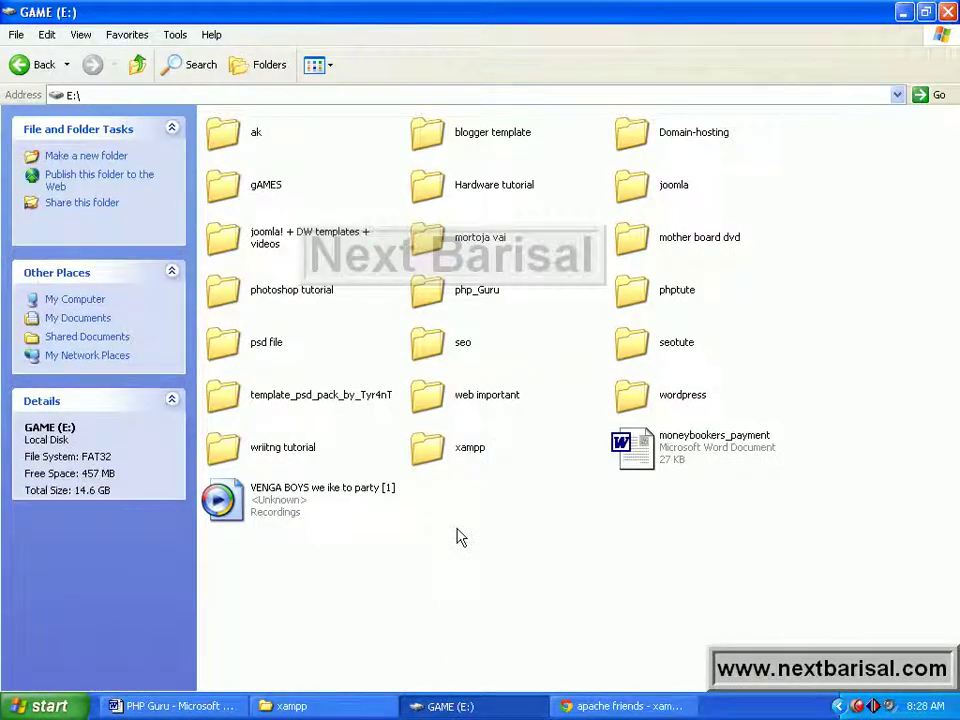
left_click(109, 97)
left_click(448, 496)
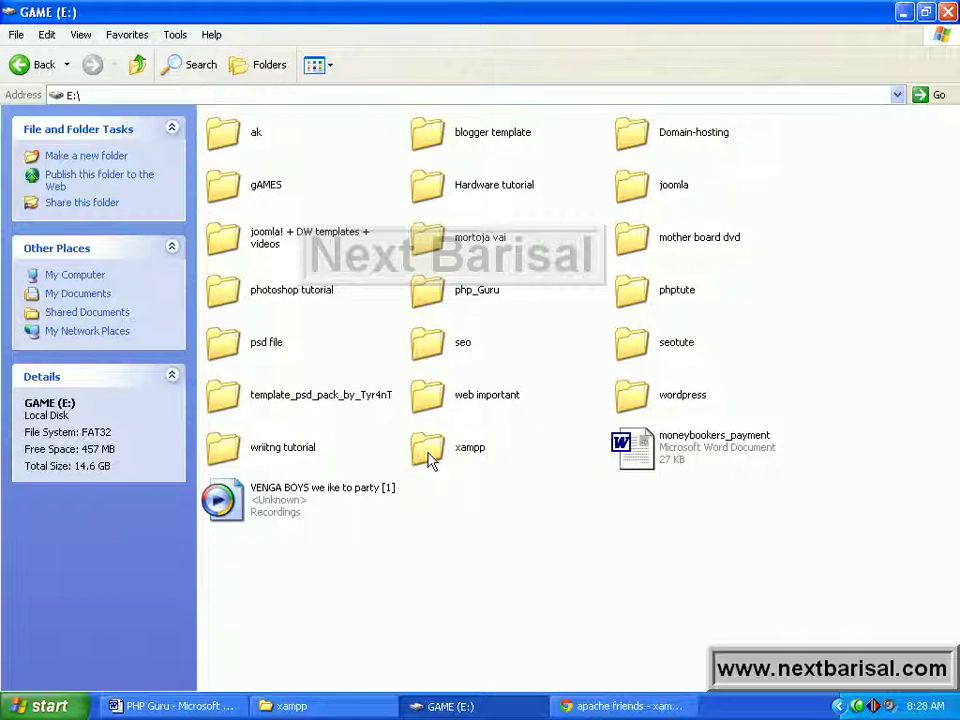
double_click(430, 455)
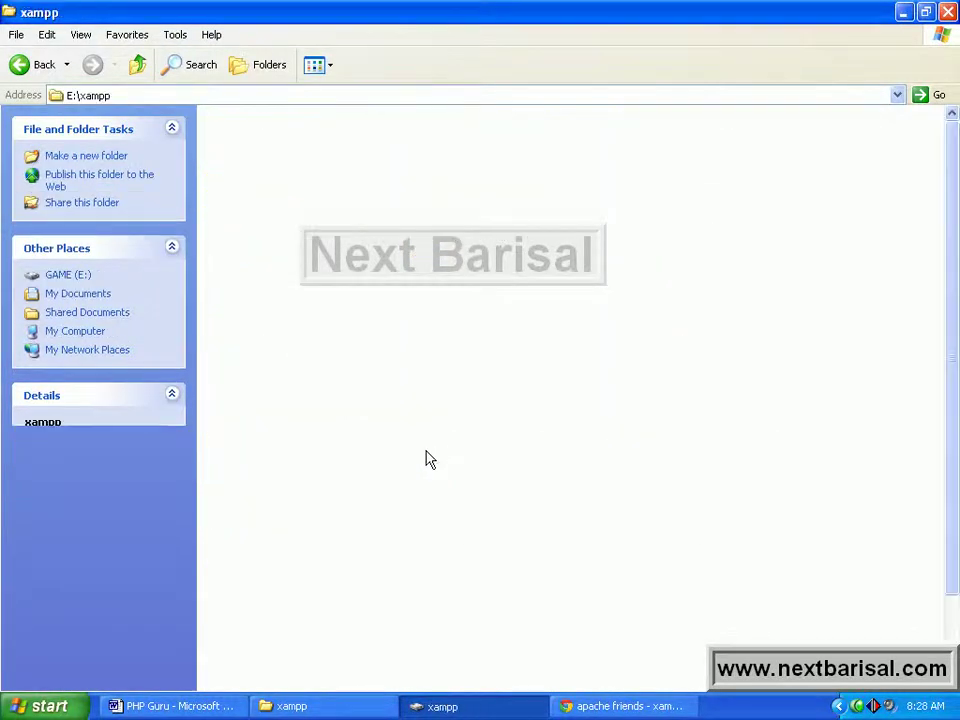
left_click_drag(955, 500, 956, 560)
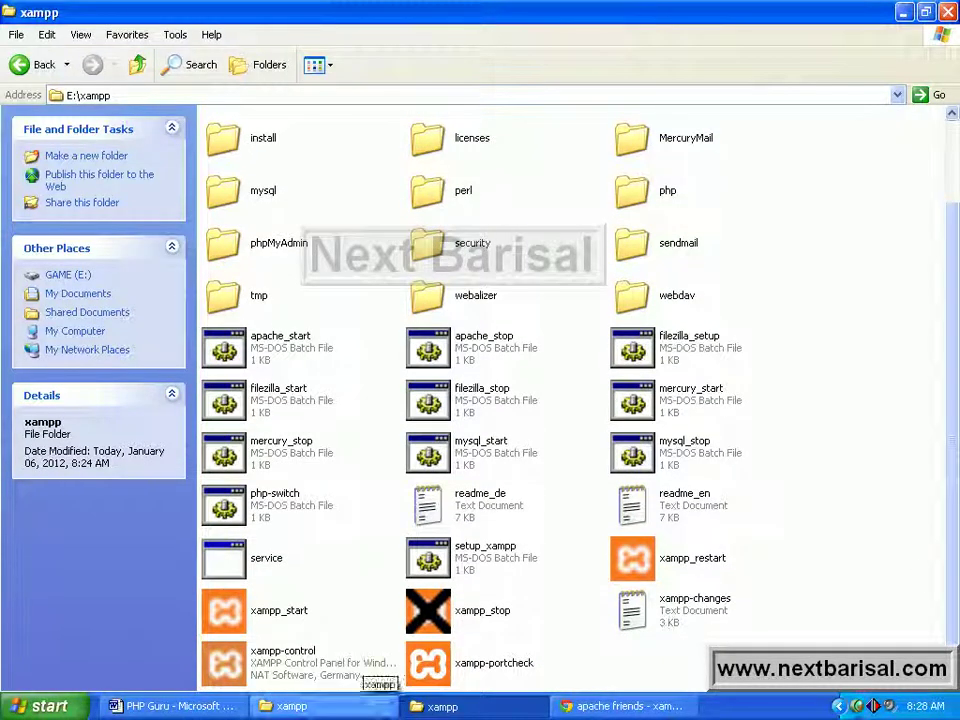
left_click(280, 665)
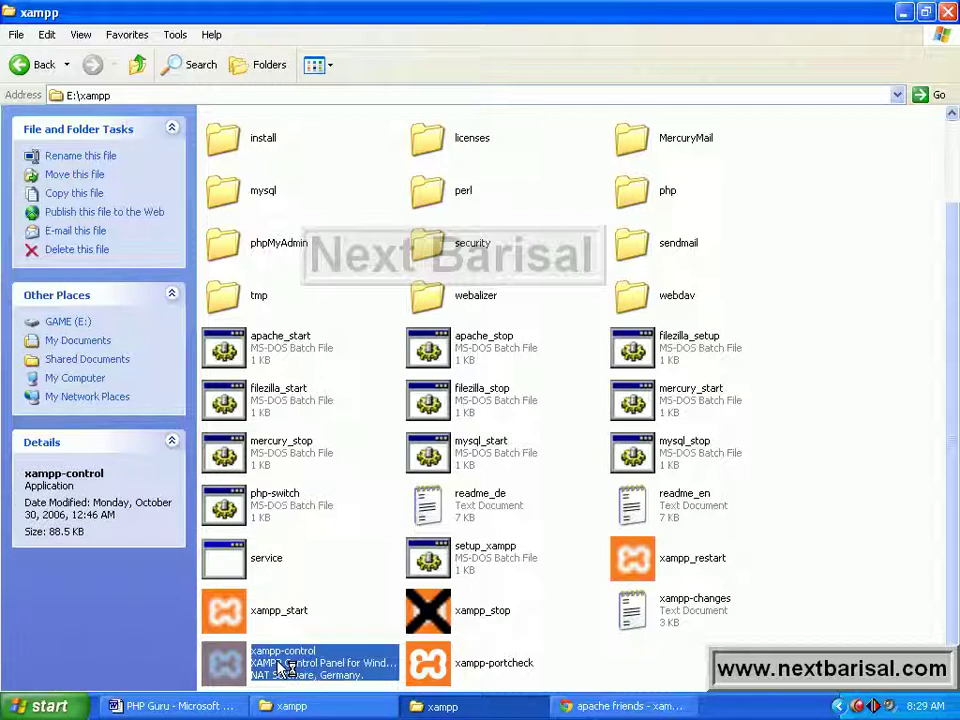
double_click(285, 668)
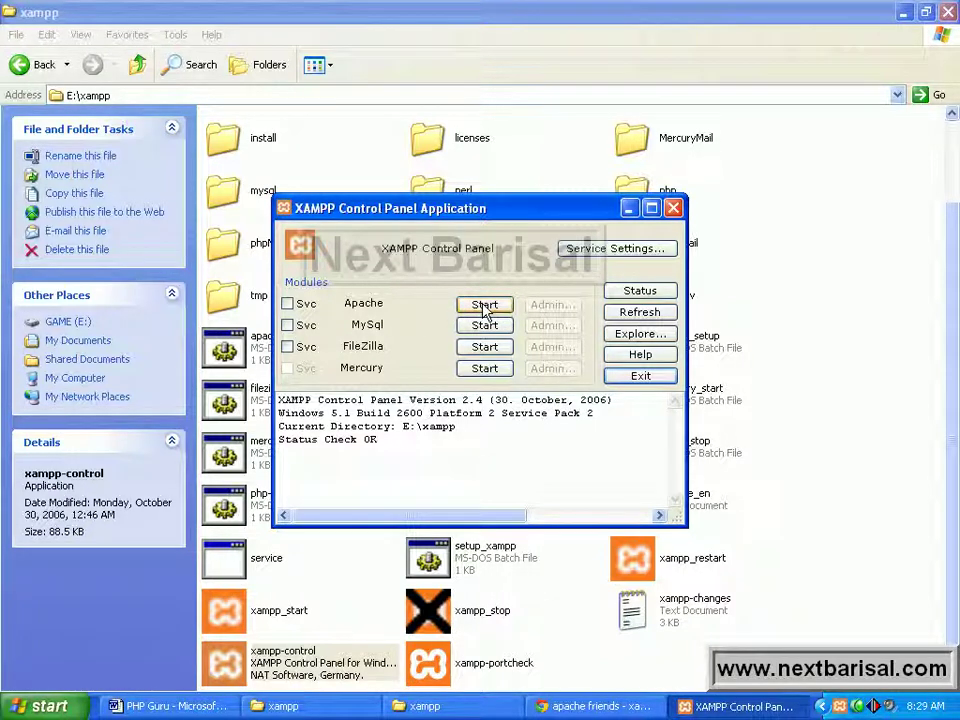
- Start the Apache module and dismiss its firewall alert without choosing an option
left_click(484, 306)
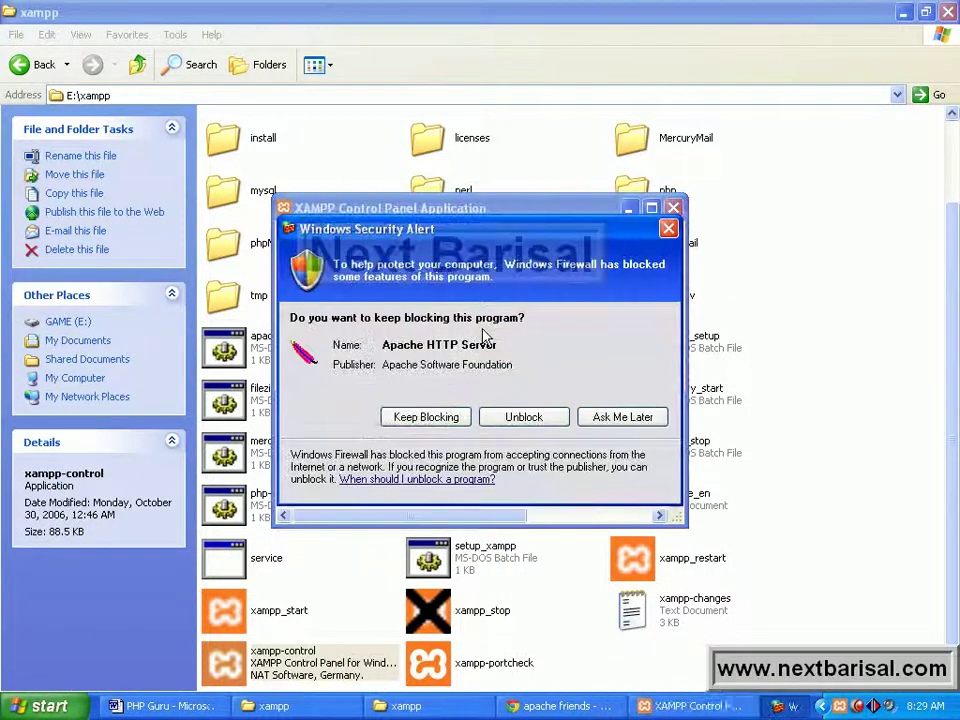
left_click_drag(633, 231, 633, 328)
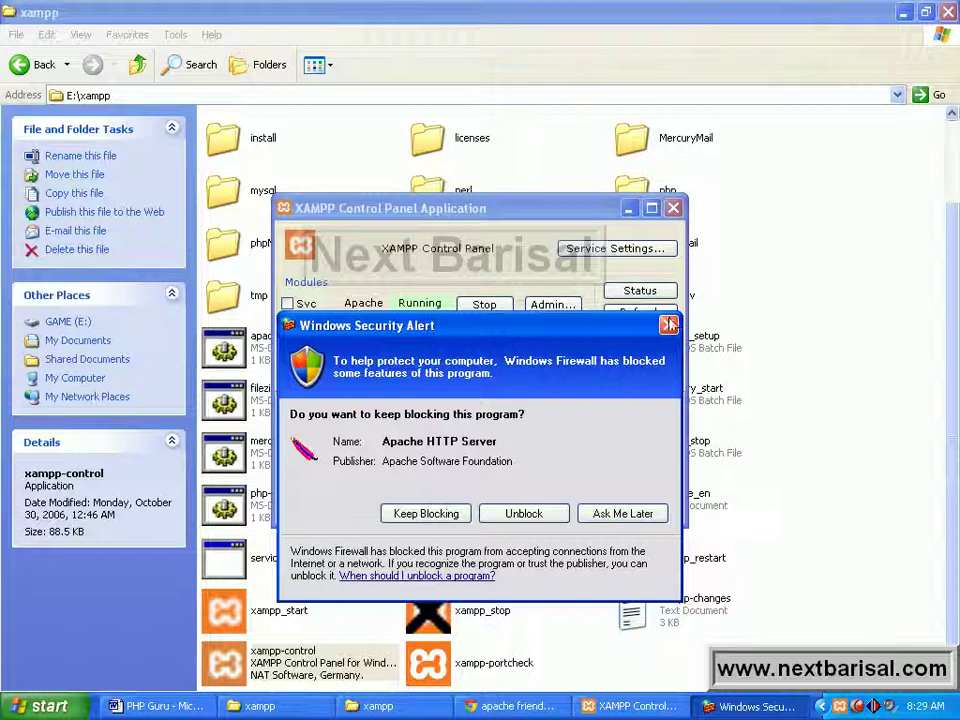
left_click(668, 327)
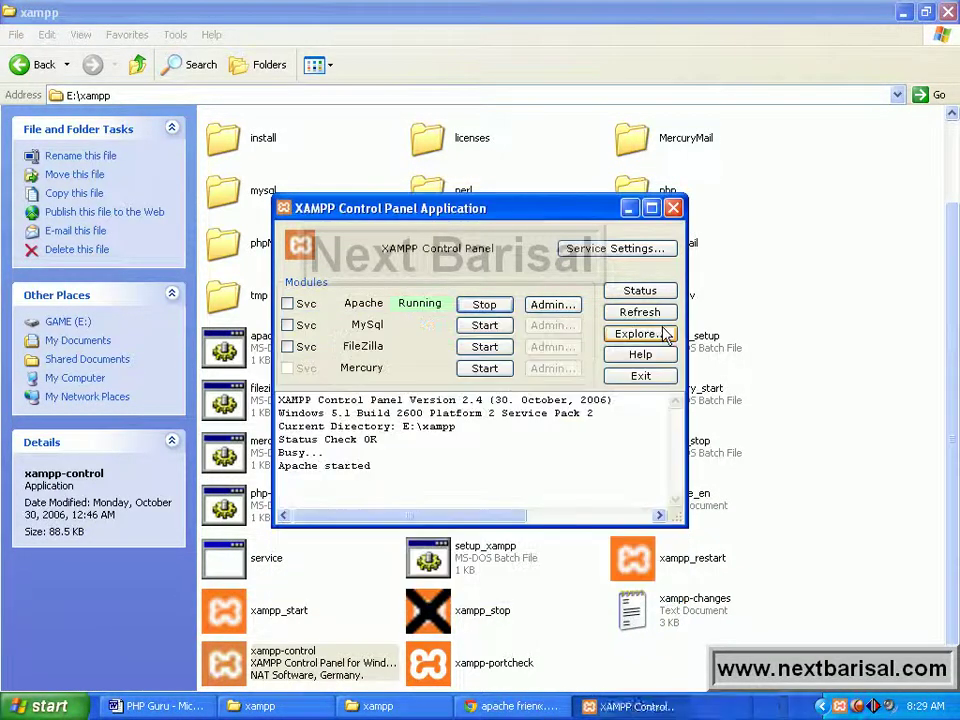
- Start the MySql module, dismiss its firewall alert, and close the XAMPP Control Panel window
left_click(485, 326)
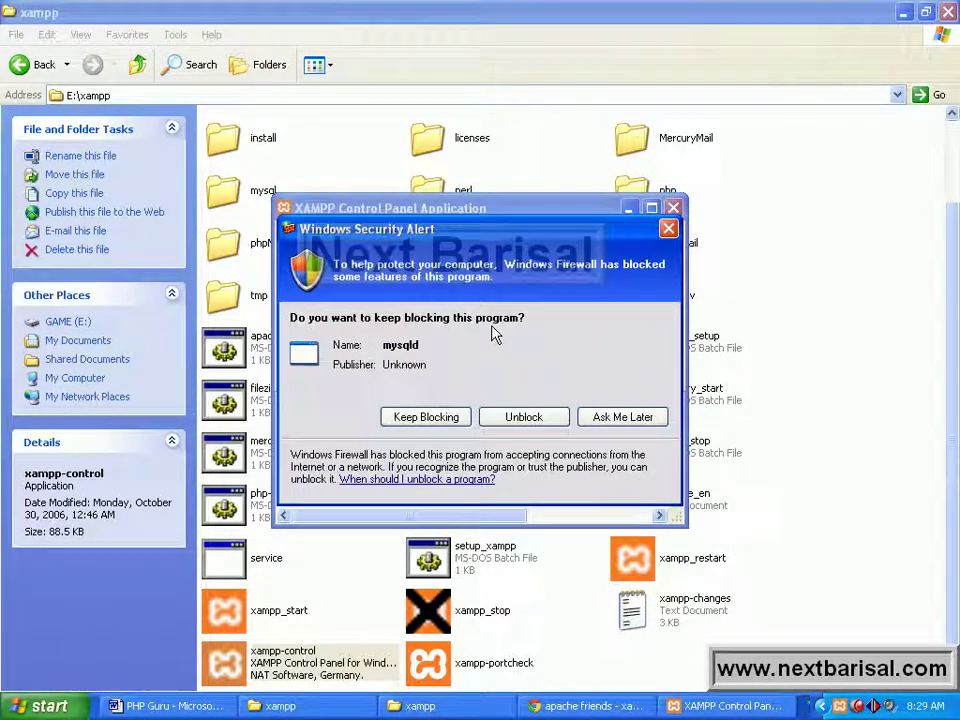
left_click(669, 231)
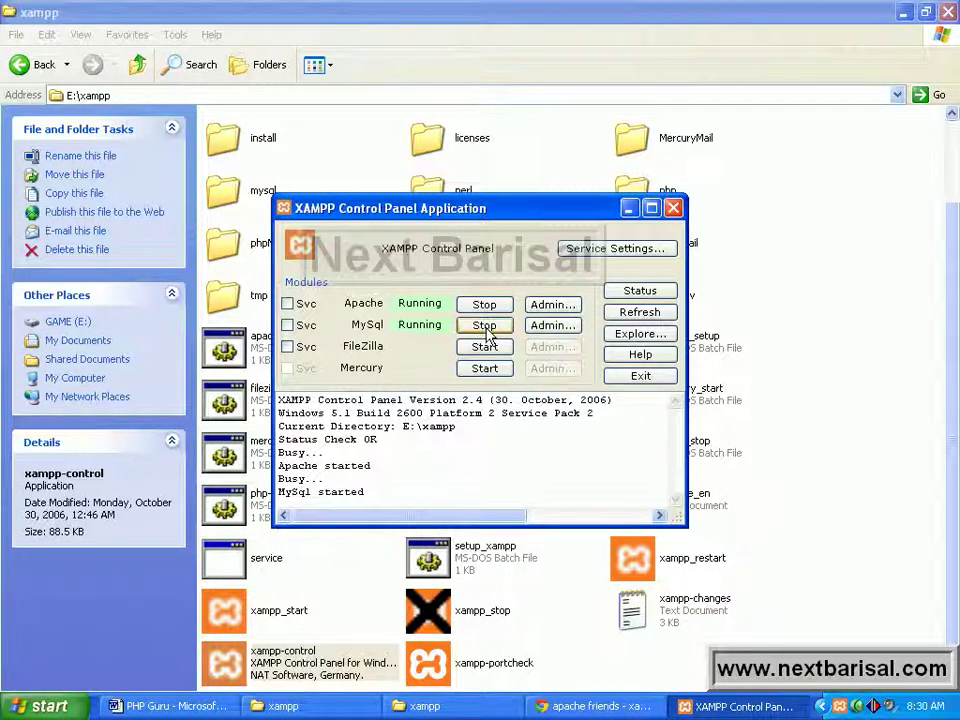
left_click(674, 208)
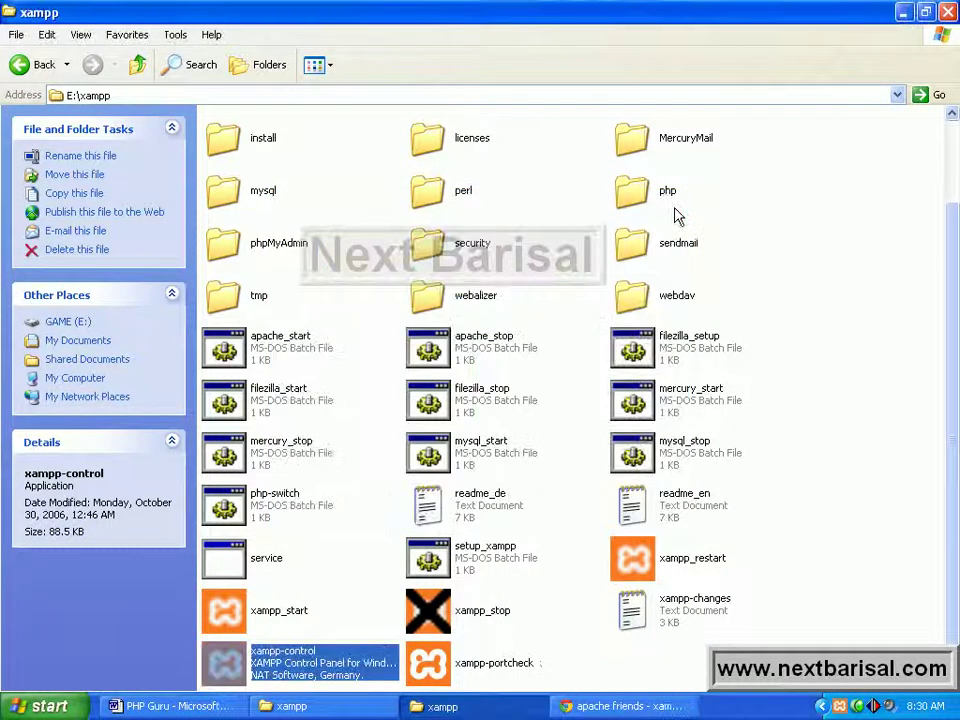
- Open the htdocs folder inside E:\xampp
scroll(771, 404, "up", 2)
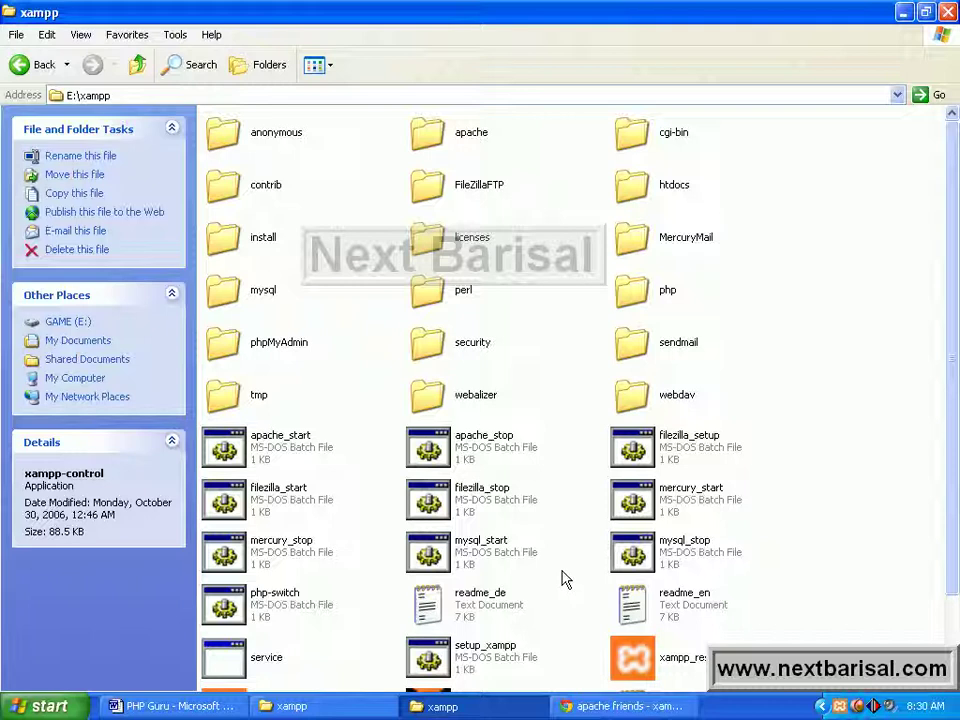
left_click(629, 191)
double_click(627, 184)
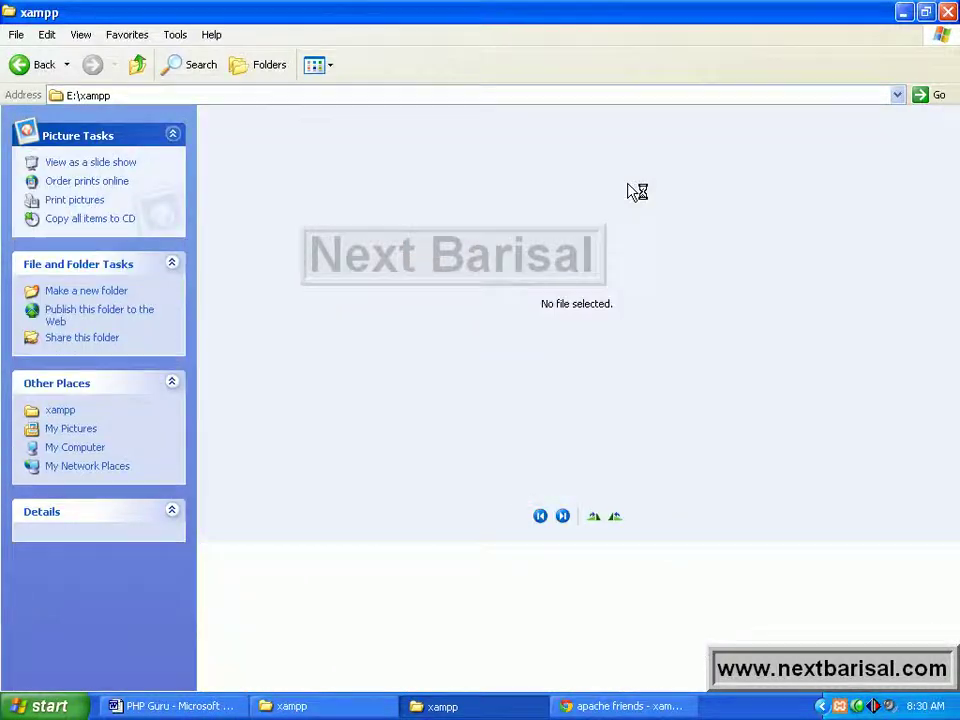
mouse_move(350, 690)
left_mouse_down()
mouse_move(673, 696)
mouse_move(364, 698)
left_mouse_up()
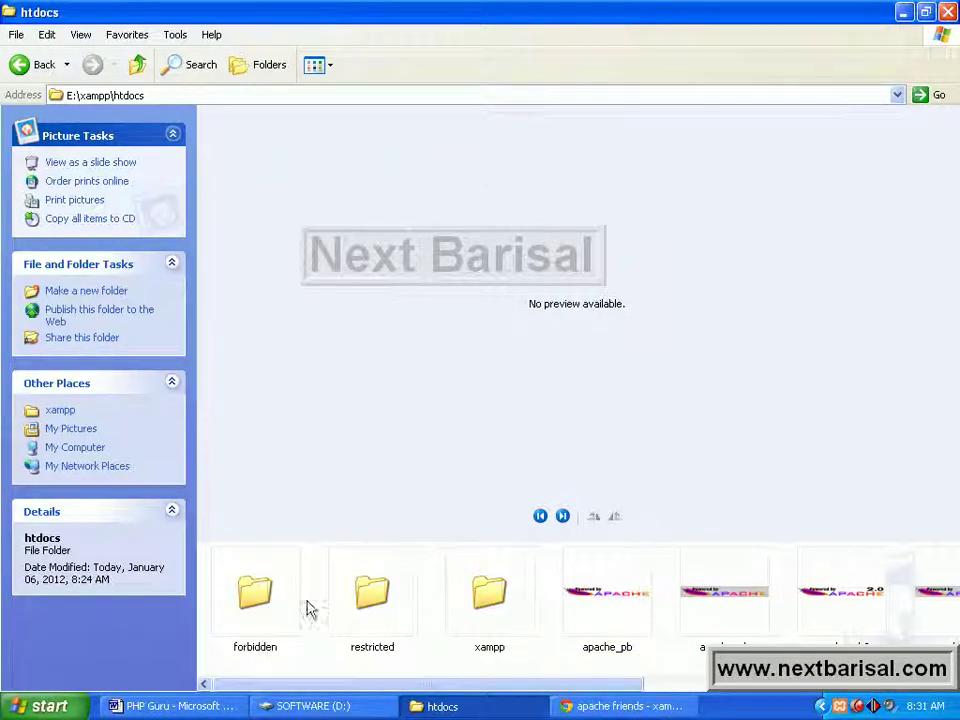
- Examine the forbidden, restricted and xampp folders inside htdocs and the folder's path
left_click(266, 602)
left_click(378, 612)
left_click(472, 615)
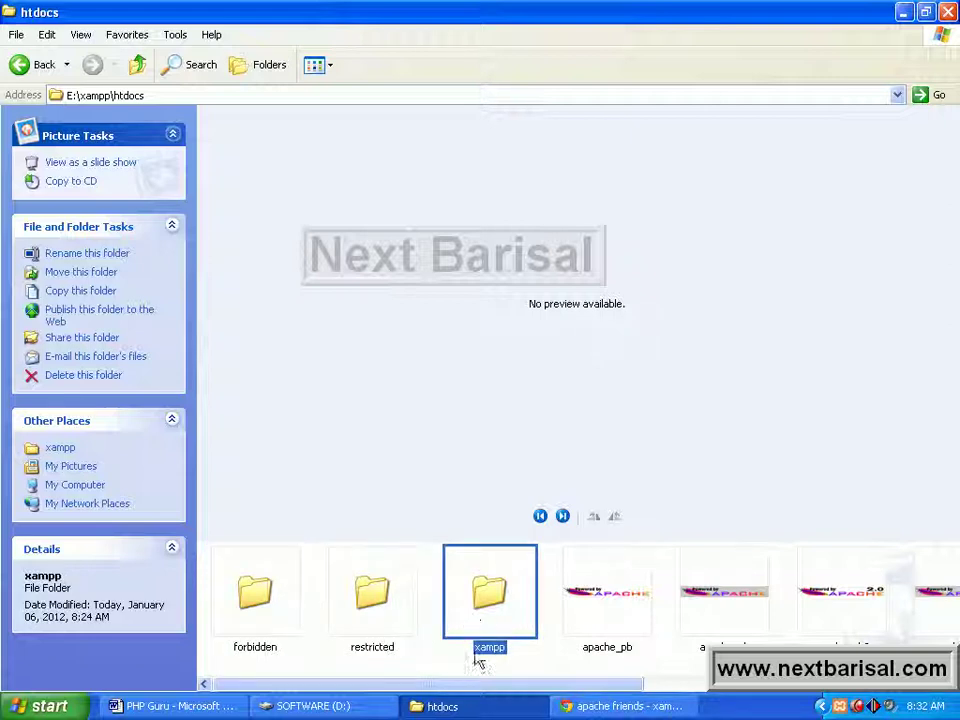
left_click_drag(454, 686, 364, 690)
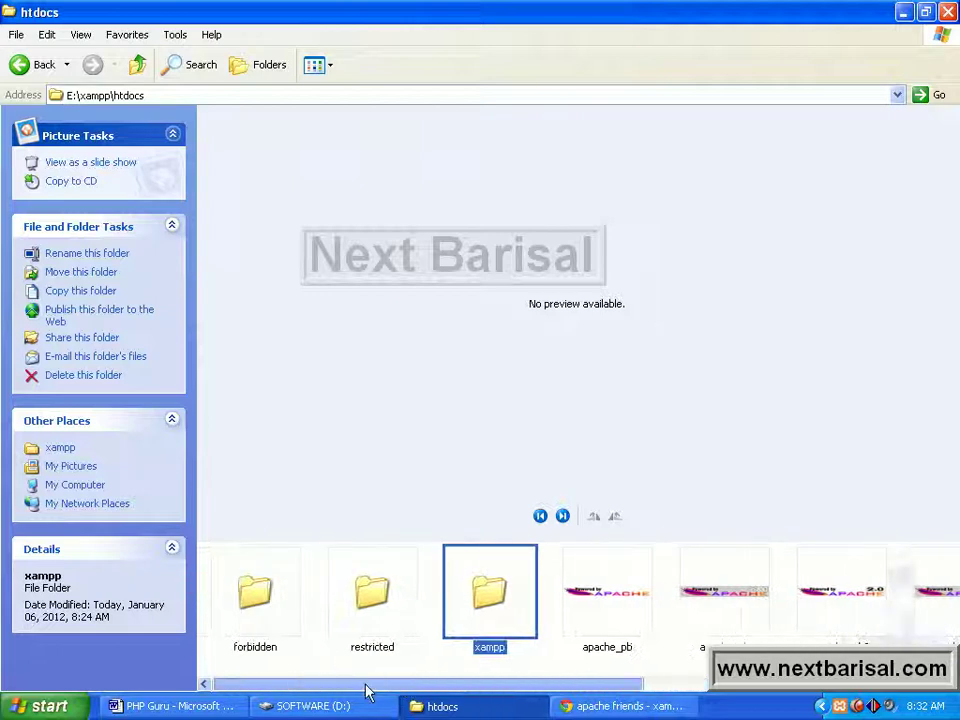
left_click(275, 602)
left_click(388, 598)
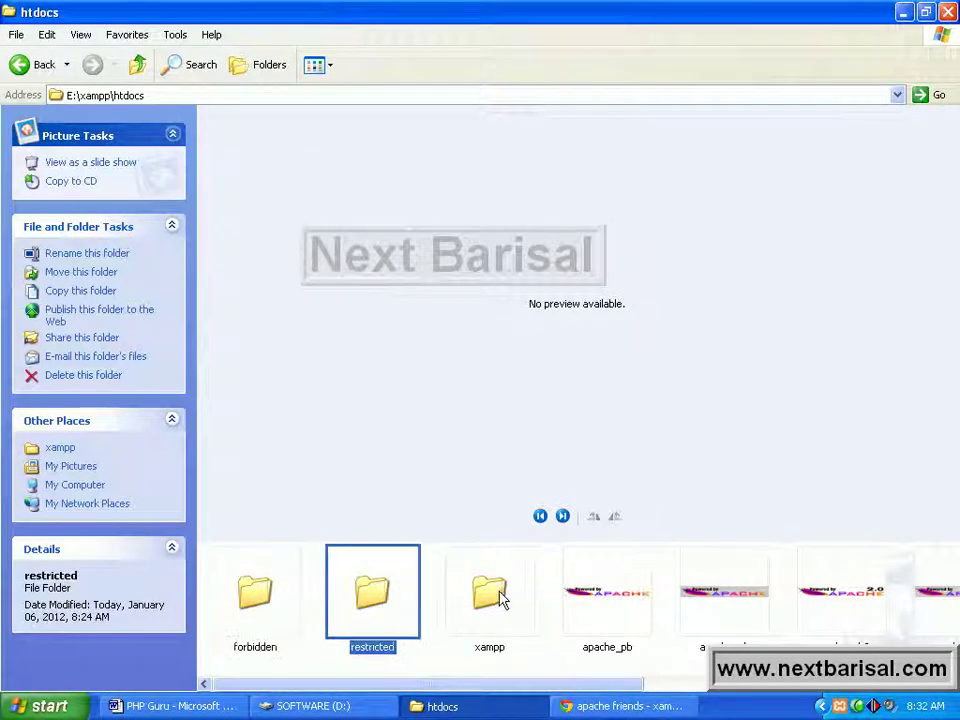
left_click(503, 598)
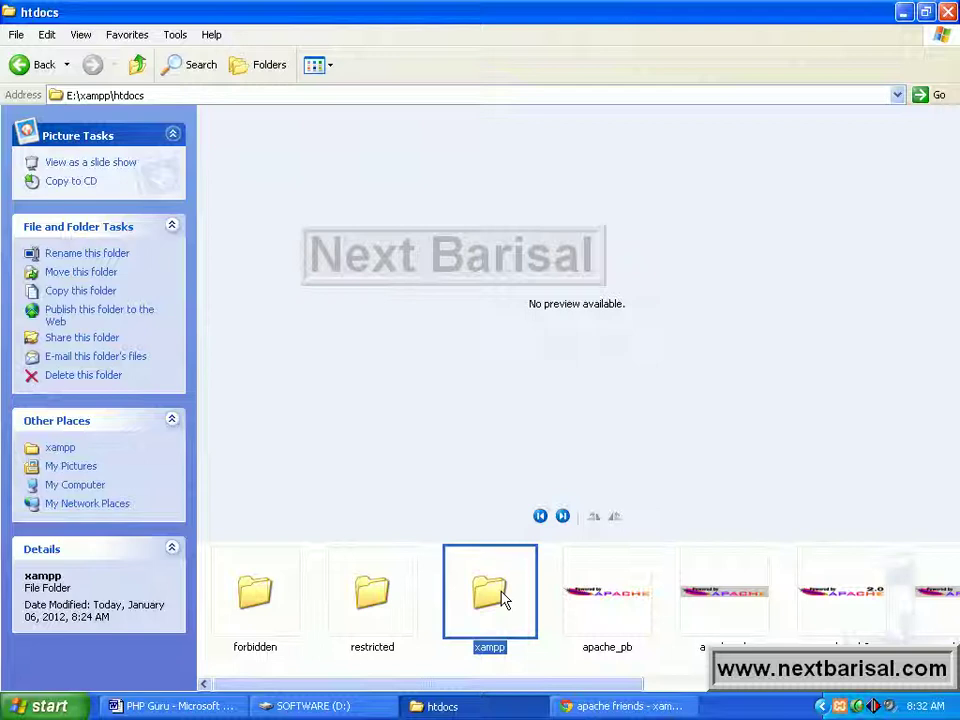
left_click(265, 95)
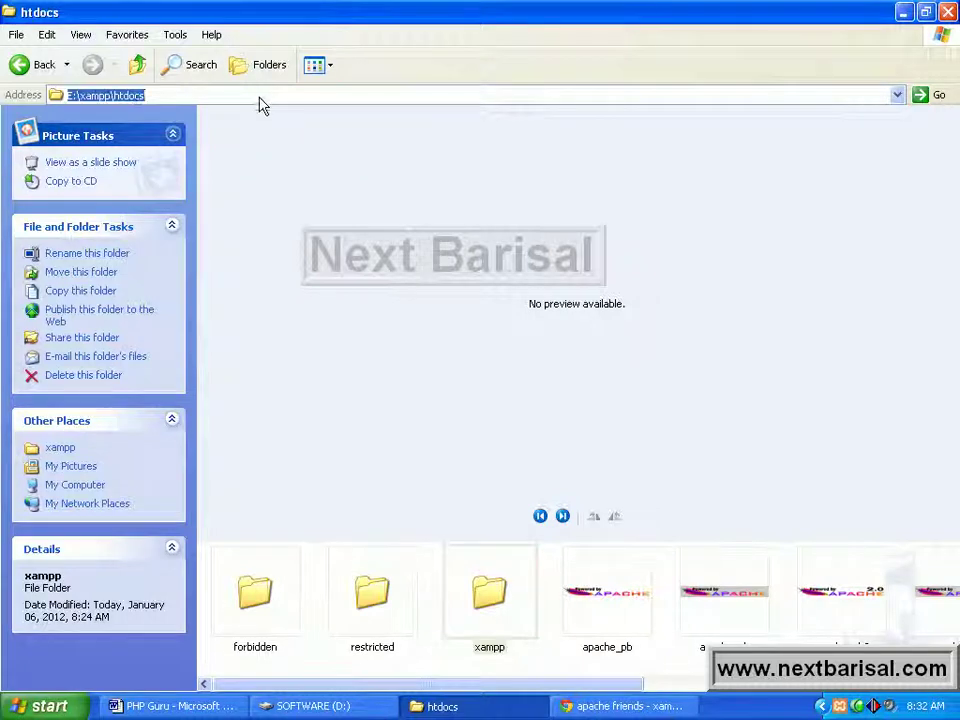
left_click(183, 95)
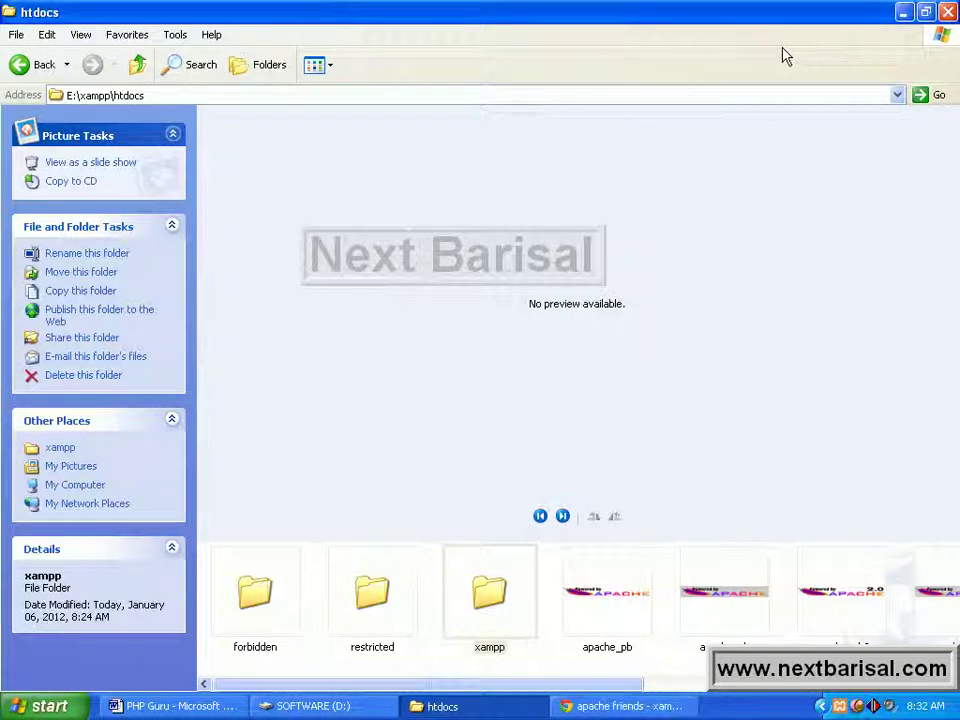
- Open the xampp folder on drive D: and check its path
left_click(320, 706)
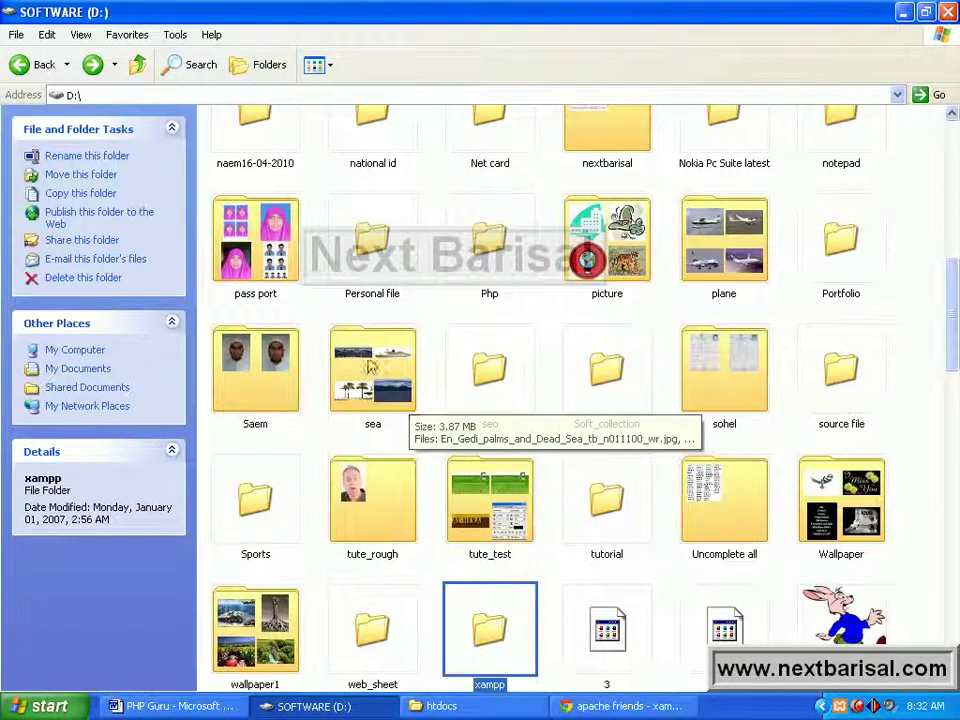
left_click(95, 94)
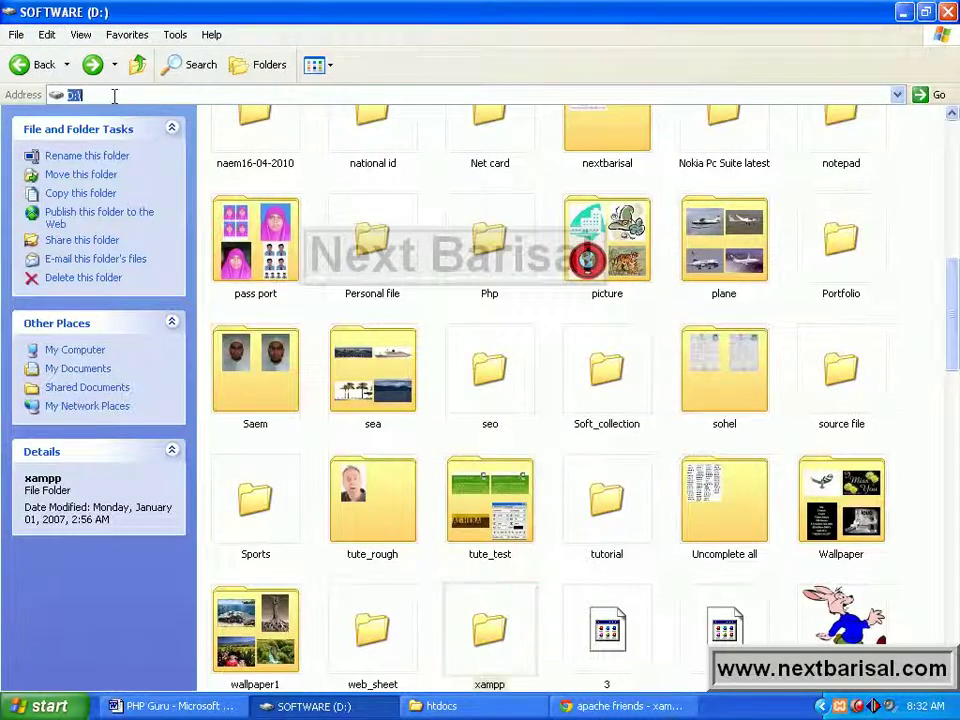
left_click(474, 620)
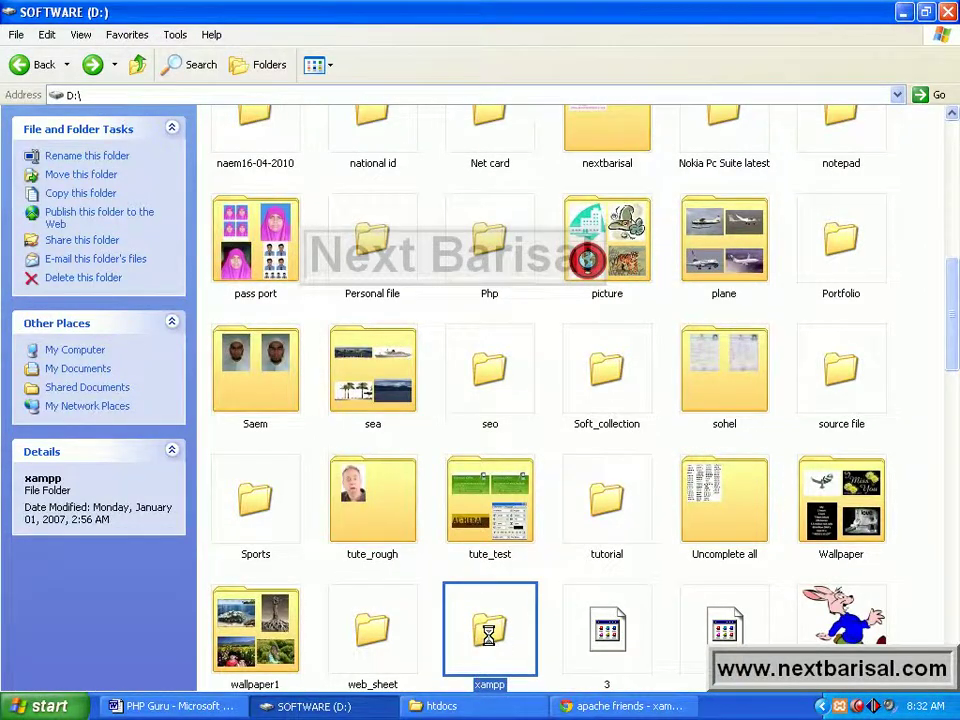
double_click(497, 641)
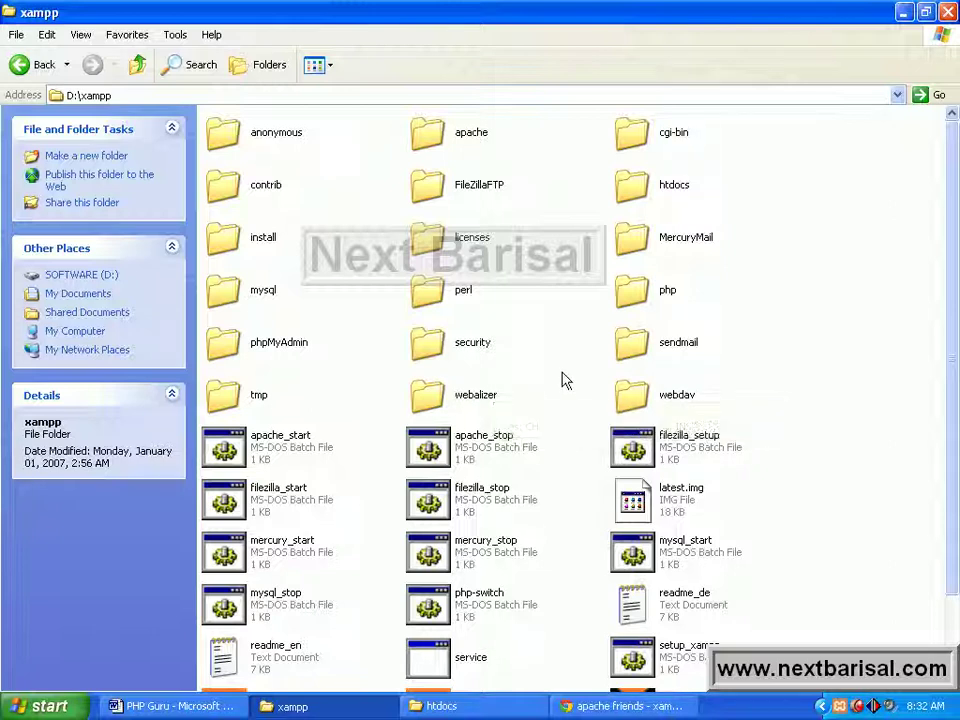
left_click_drag(958, 460, 958, 305)
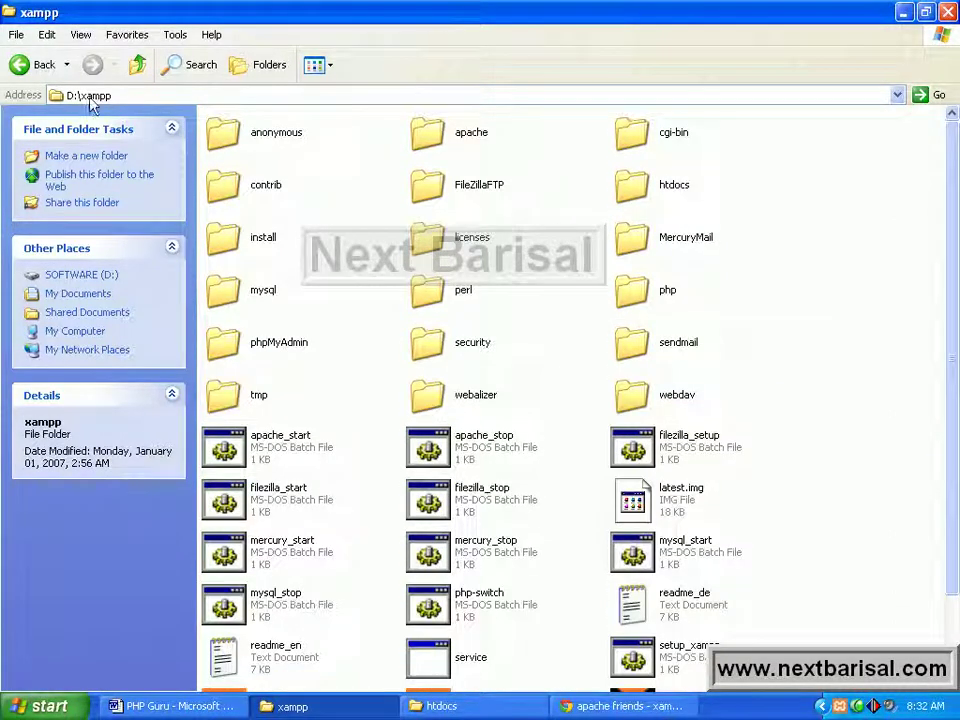
left_click(122, 95)
left_click(772, 288)
- Check the path of the E:\xampp\htdocs folder in its already open window
left_click(440, 706)
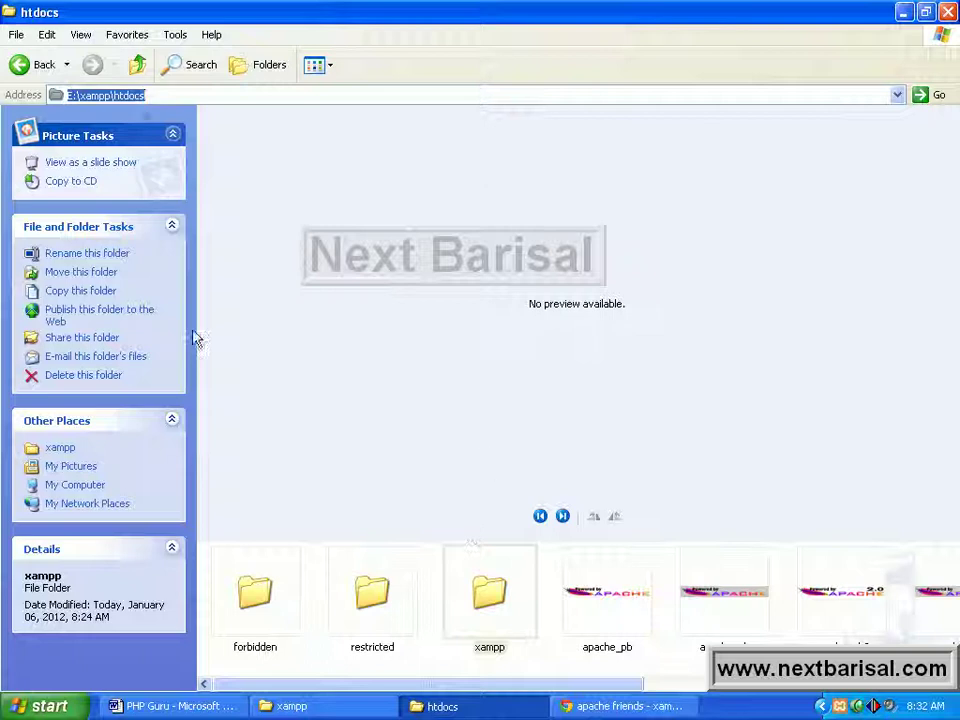
left_click(147, 96)
left_click_drag(79, 95, 176, 94)
left_click(197, 94)
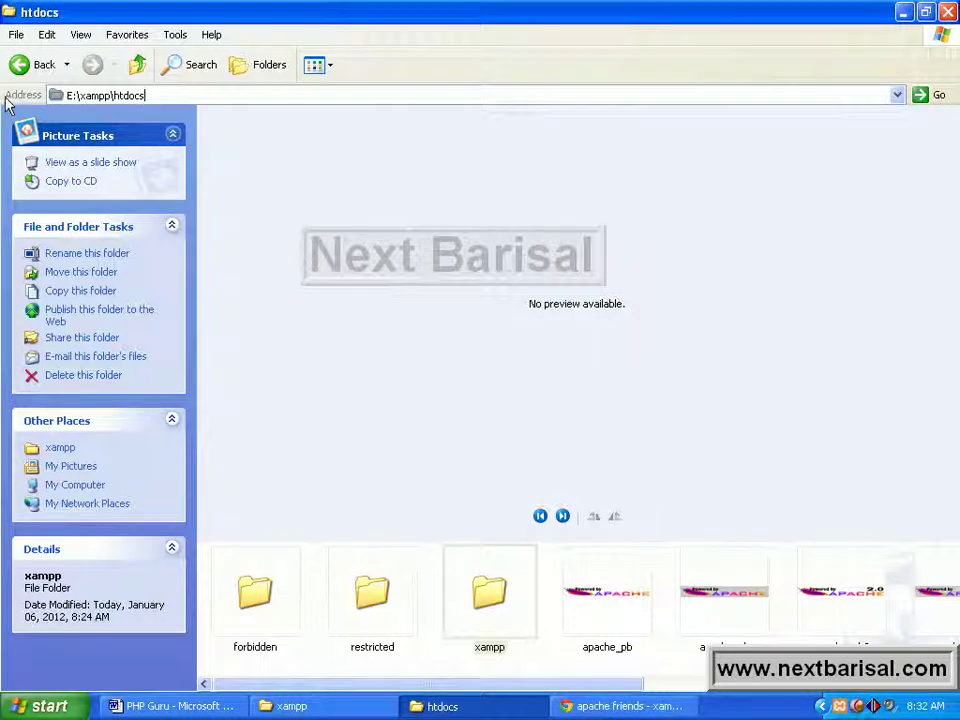
- Return to the D:\xampp window and open its htdocs folder
left_click(373, 716)
scroll(957, 516, "down", 1)
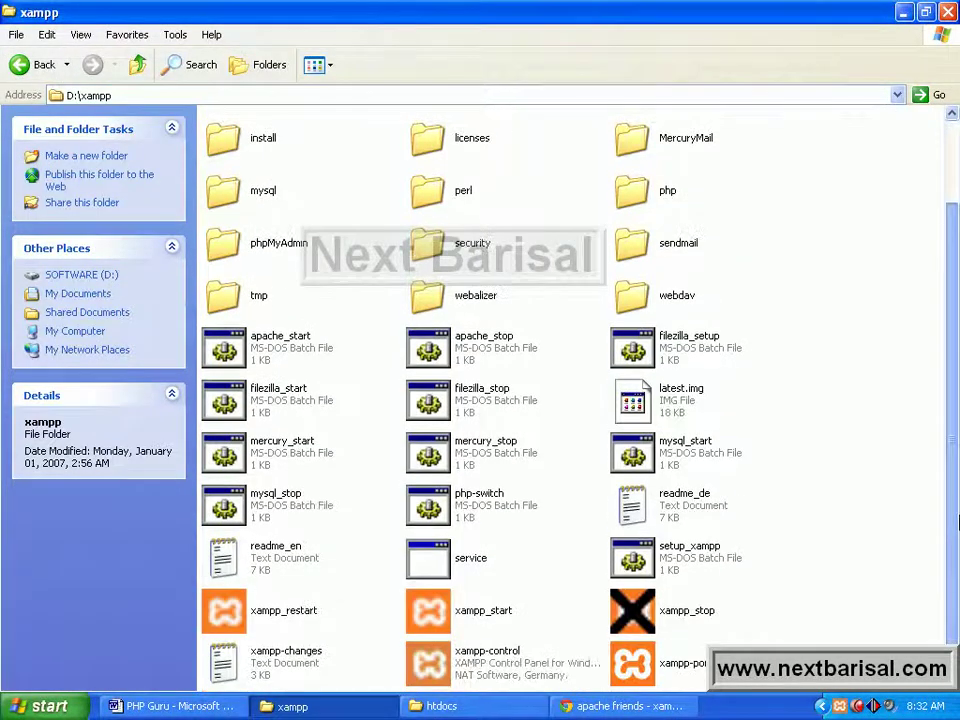
scroll(957, 525, "up", 2)
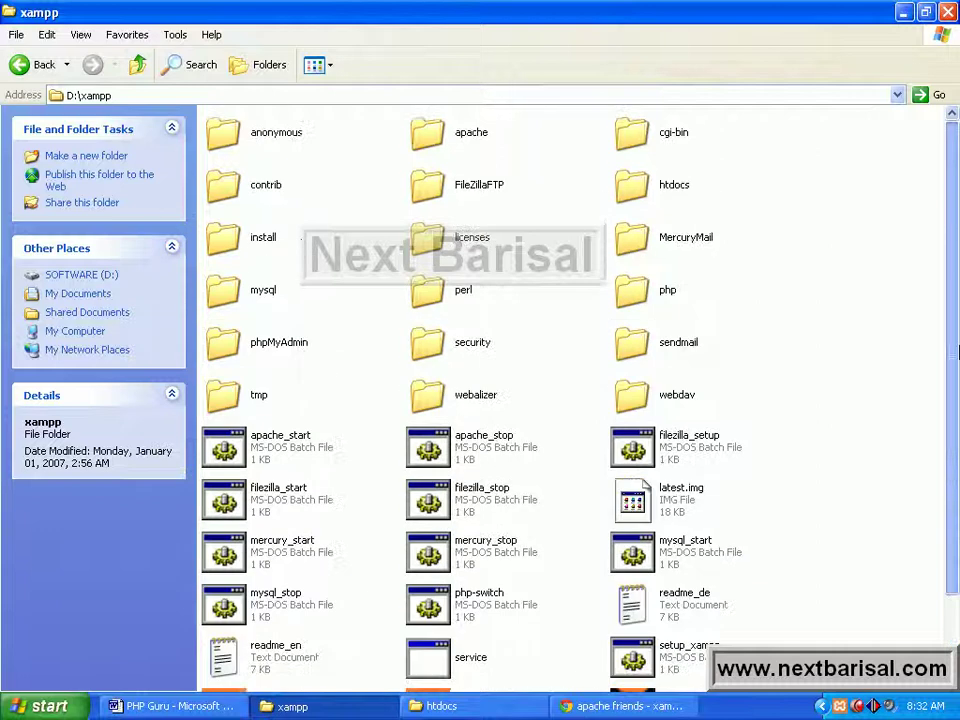
double_click(652, 196)
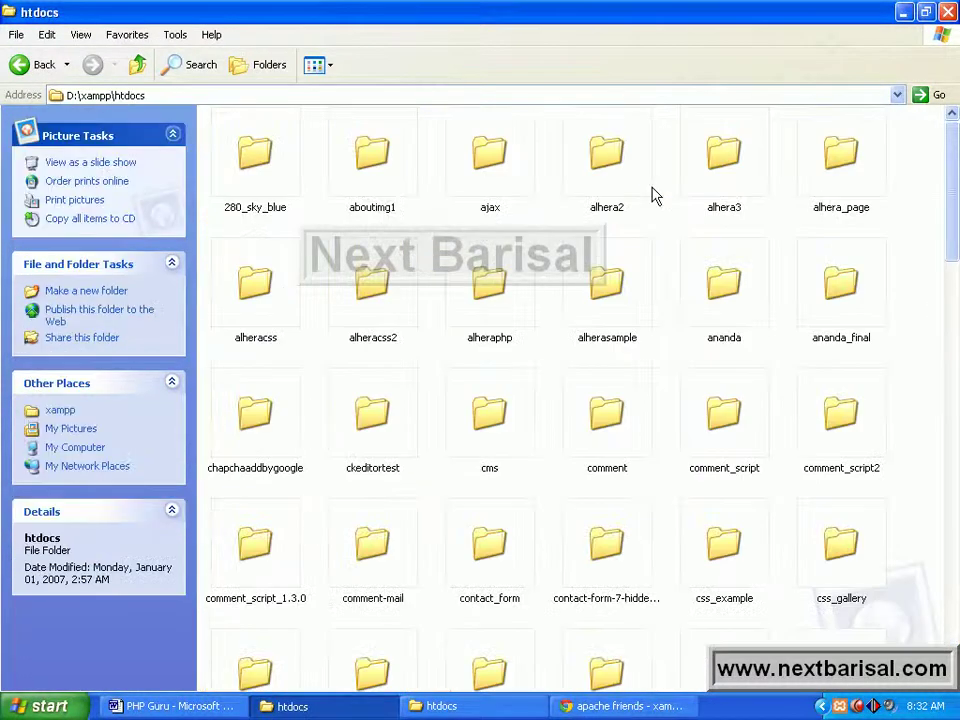
left_click(28, 65)
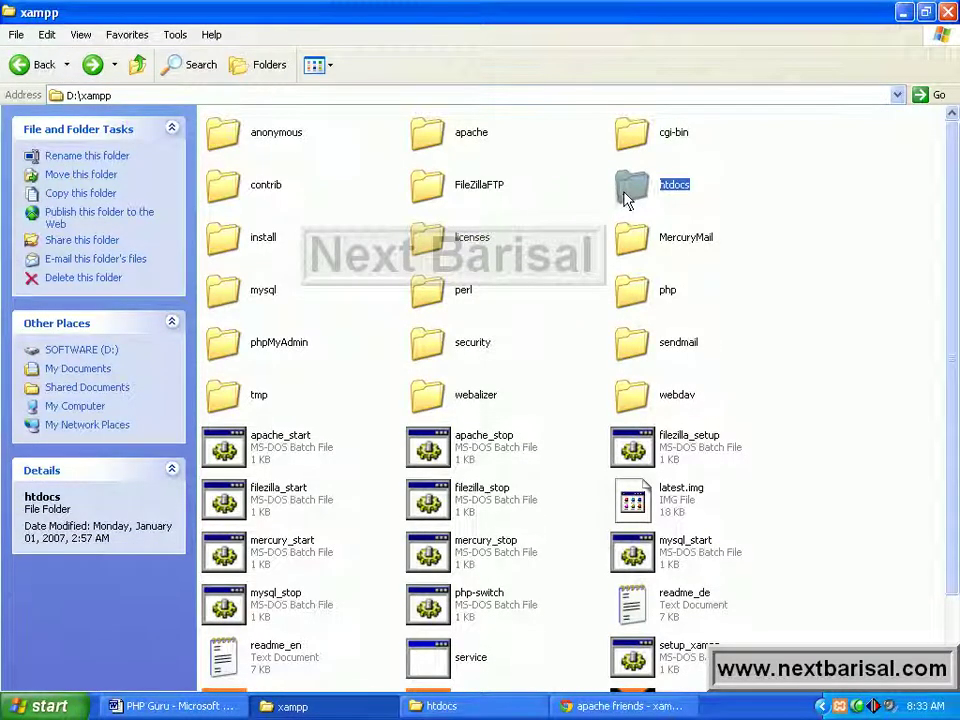
double_click(625, 197)
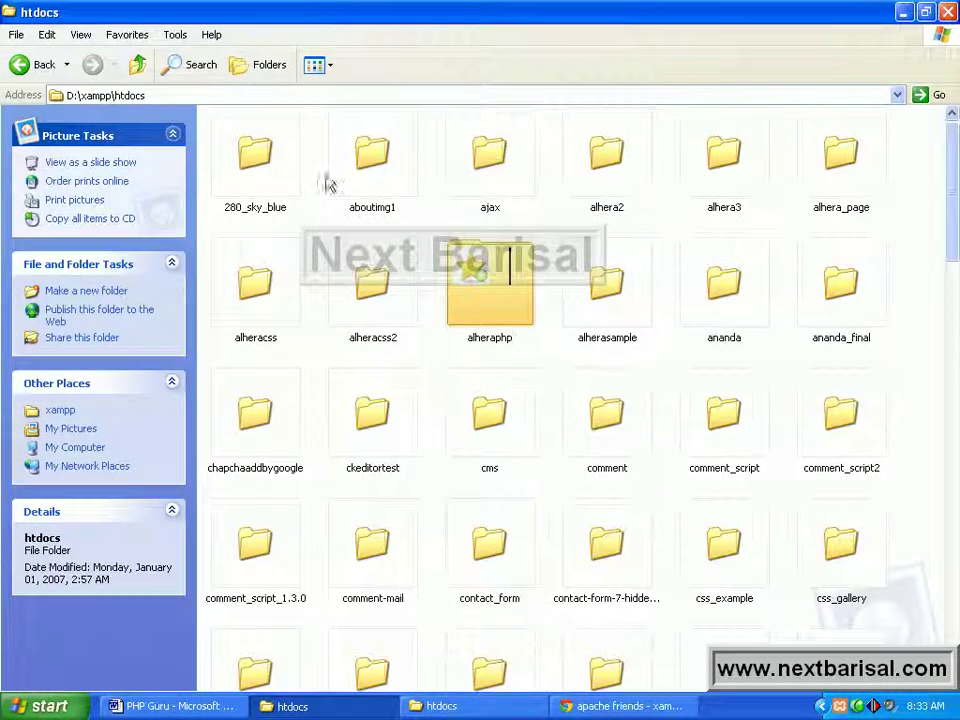
- Look through the project folders and files stored in D:\xampp\htdocs
left_click_drag(910, 152, 318, 498)
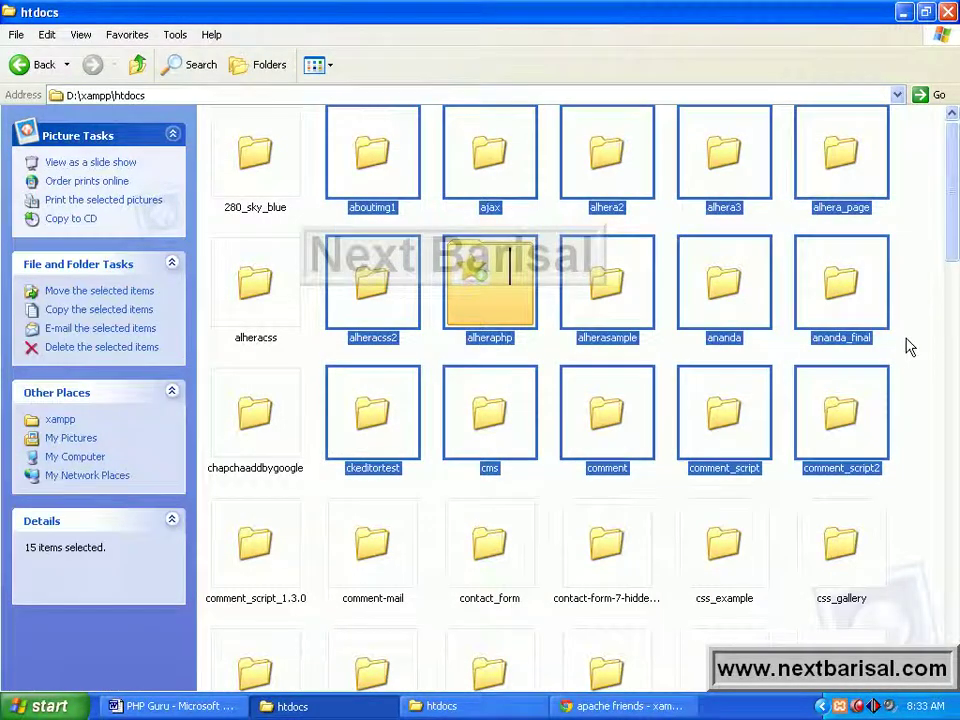
left_click(932, 345)
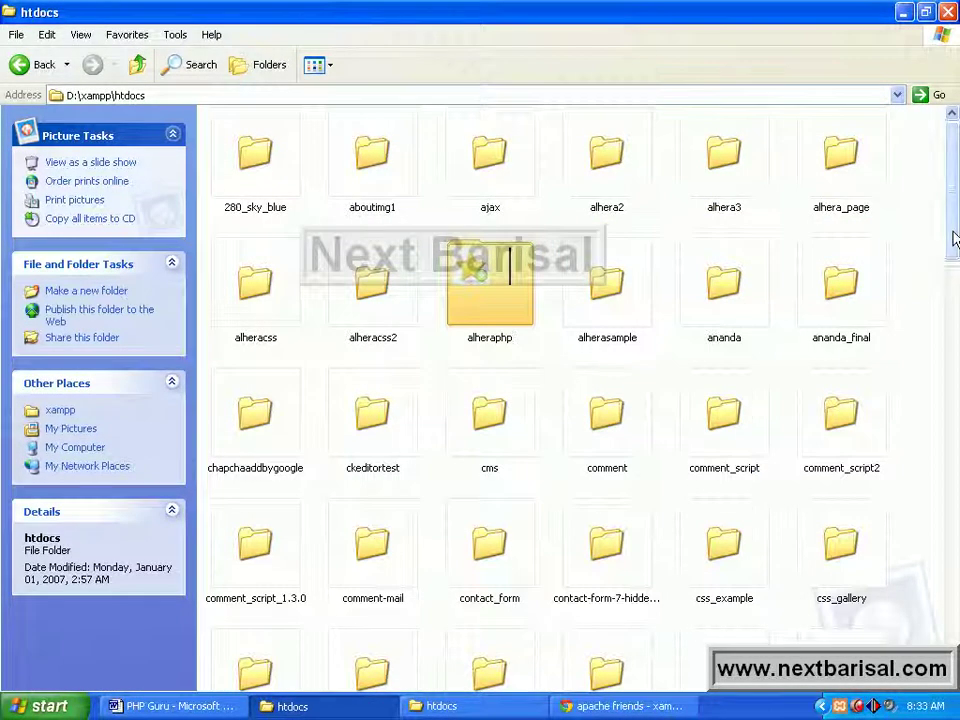
mouse_move(955, 235)
left_mouse_down()
mouse_move(955, 247)
mouse_move(955, 229)
left_mouse_up()
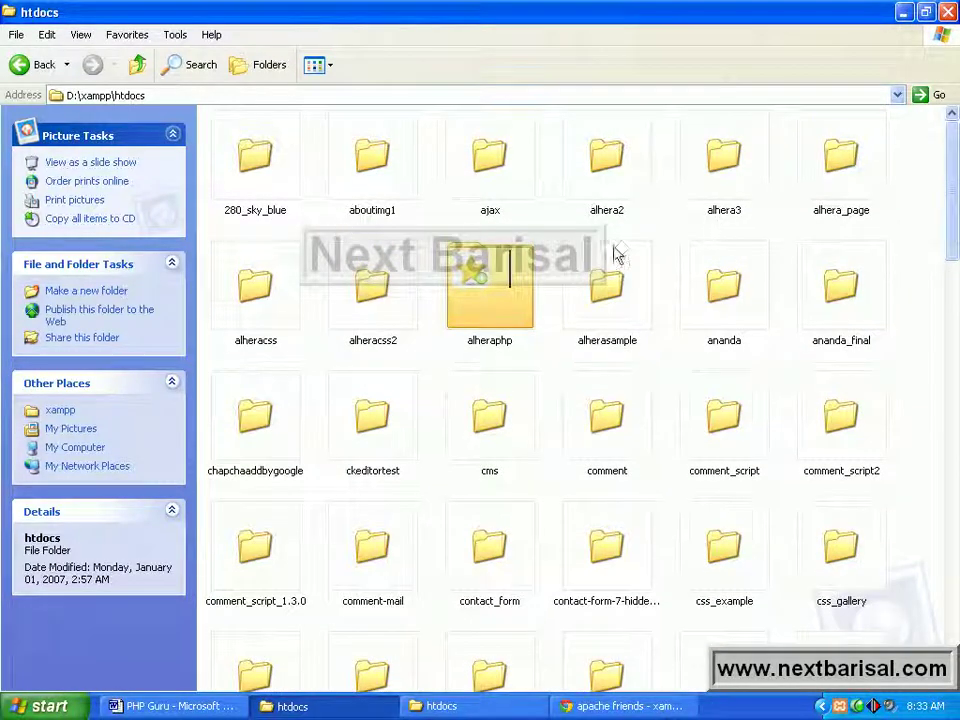
left_click_drag(957, 190, 955, 614)
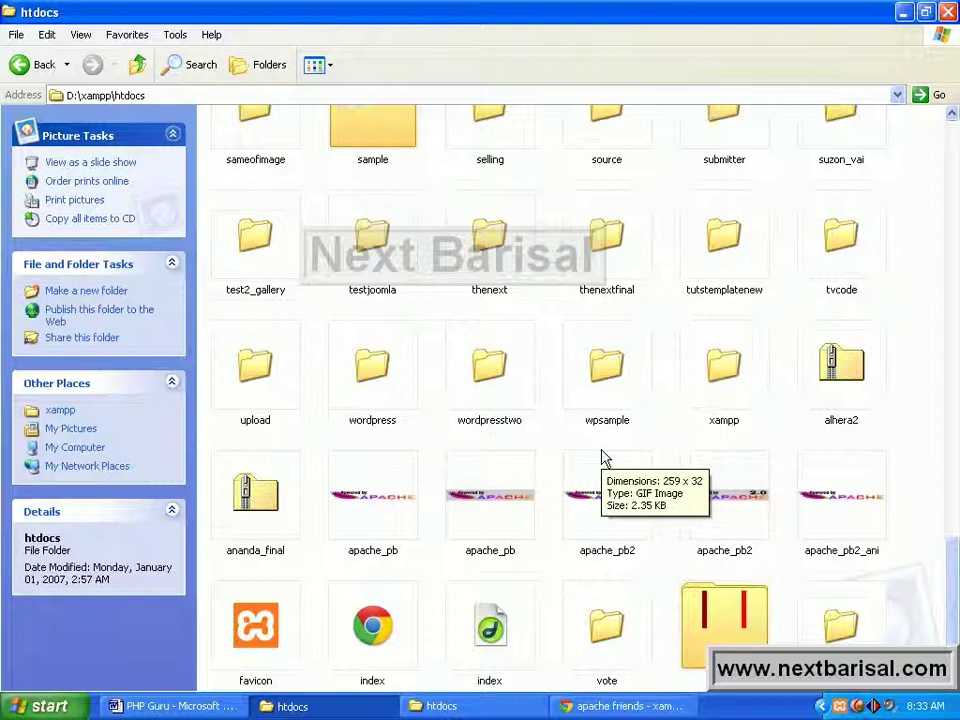
scroll(570, 422, "up", 3)
scroll(548, 578, "down", 3)
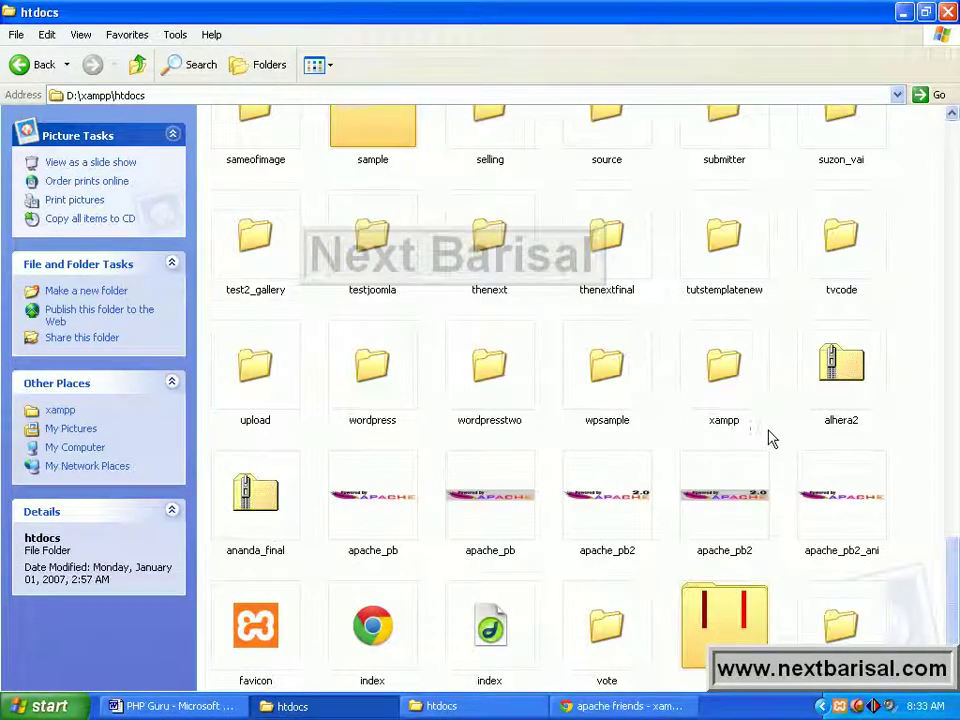
scroll(743, 430, "up", 2)
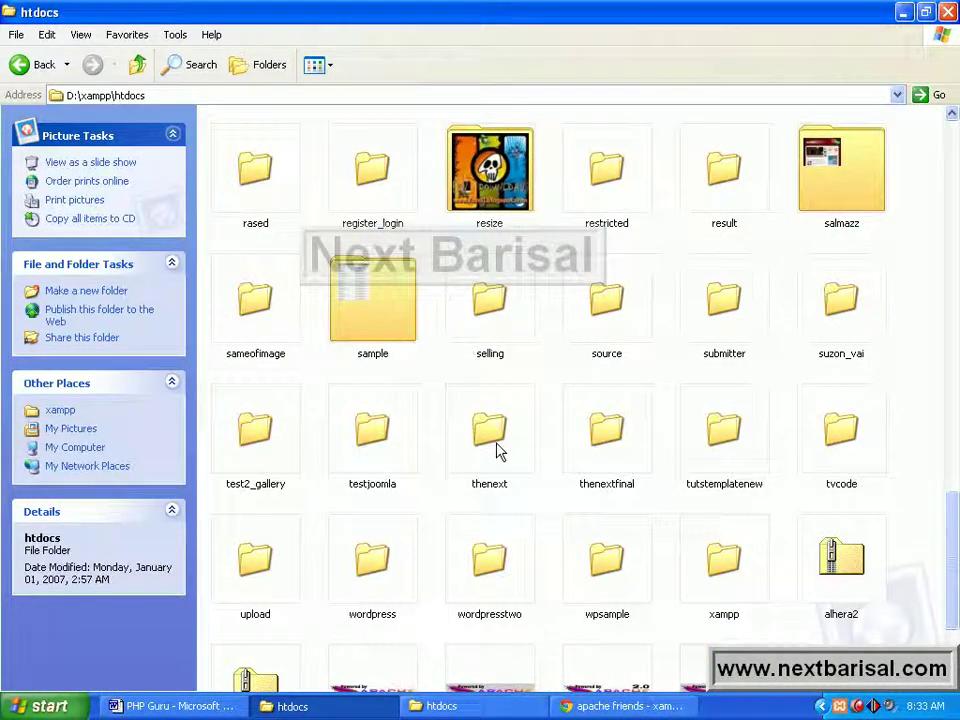
- Find the nextnew folder in D:\xampp\htdocs and copy it to the clipboard
key("n")
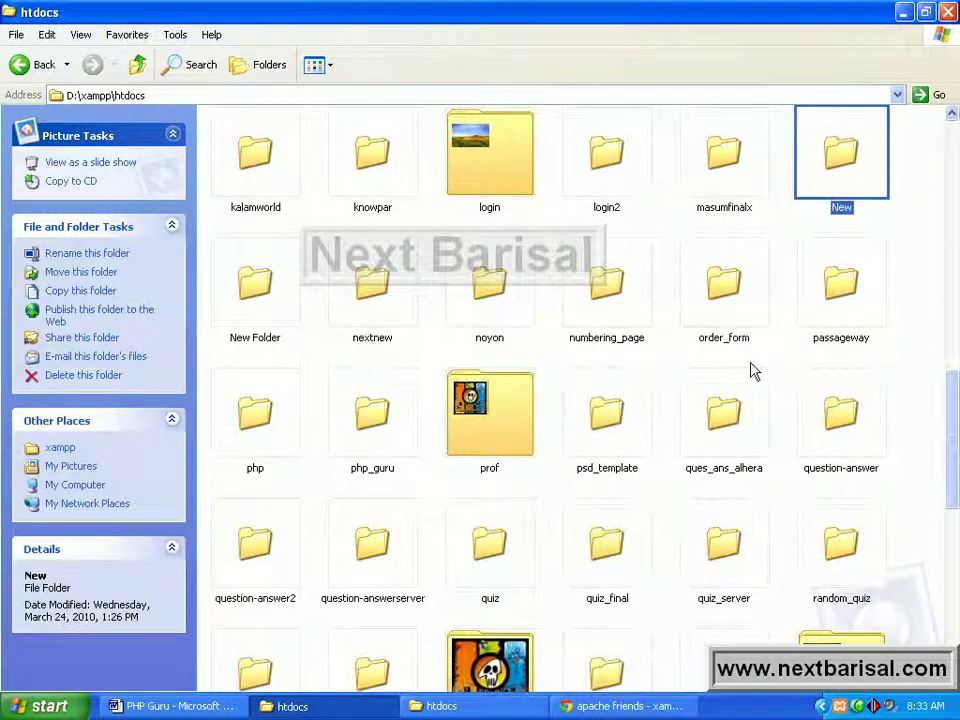
key("n")
left_click(384, 333)
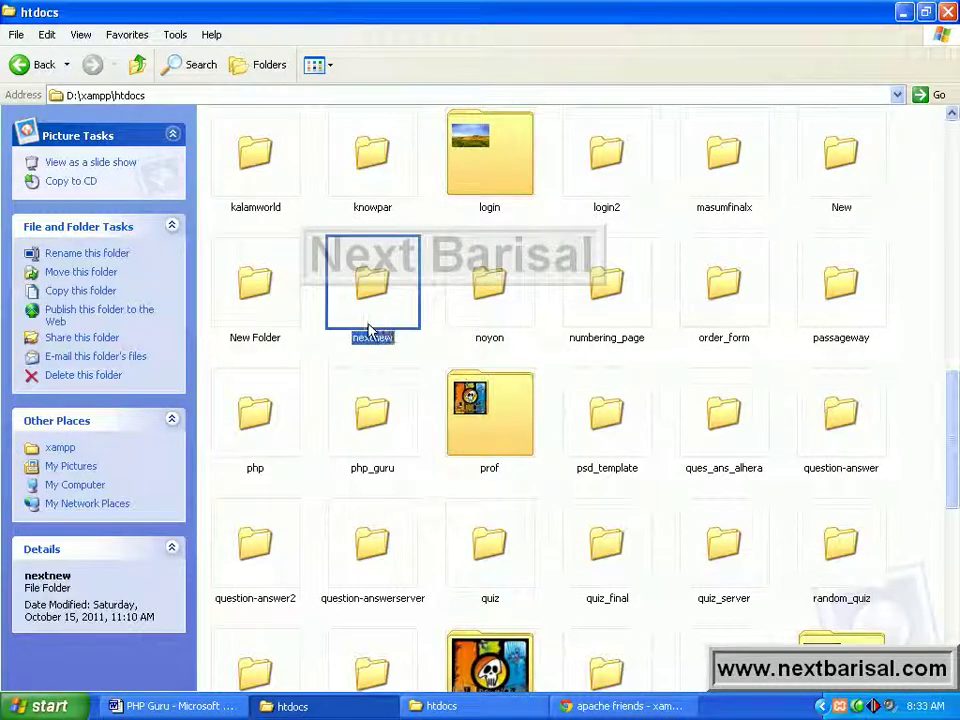
right_click(375, 330)
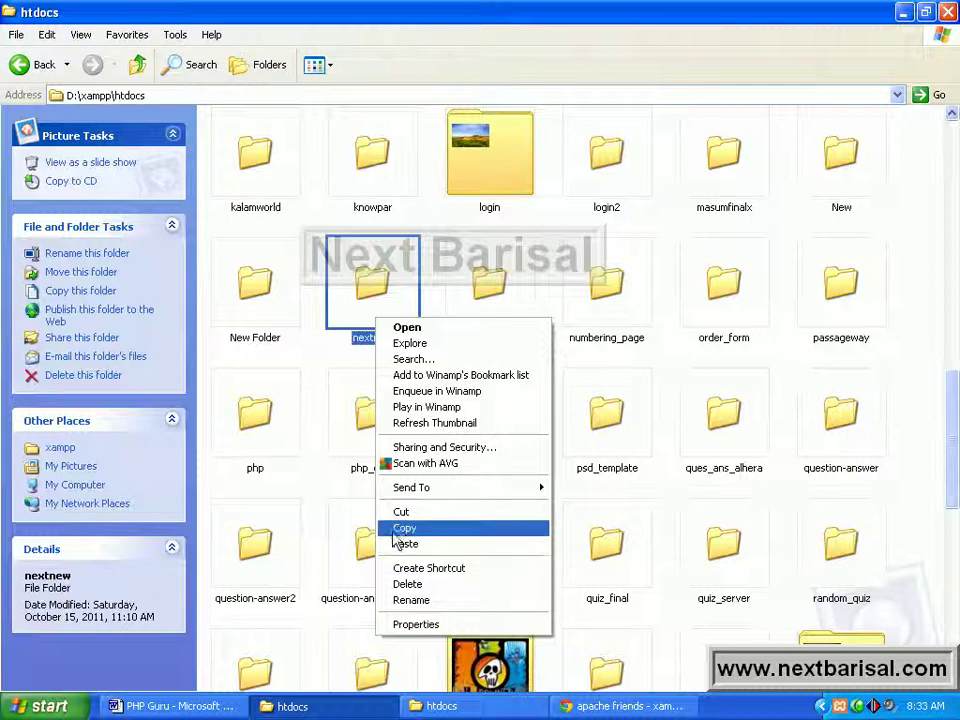
left_click(426, 528)
- Paste the copied nextnew folder into E:\xampp\htdocs
left_click(428, 705)
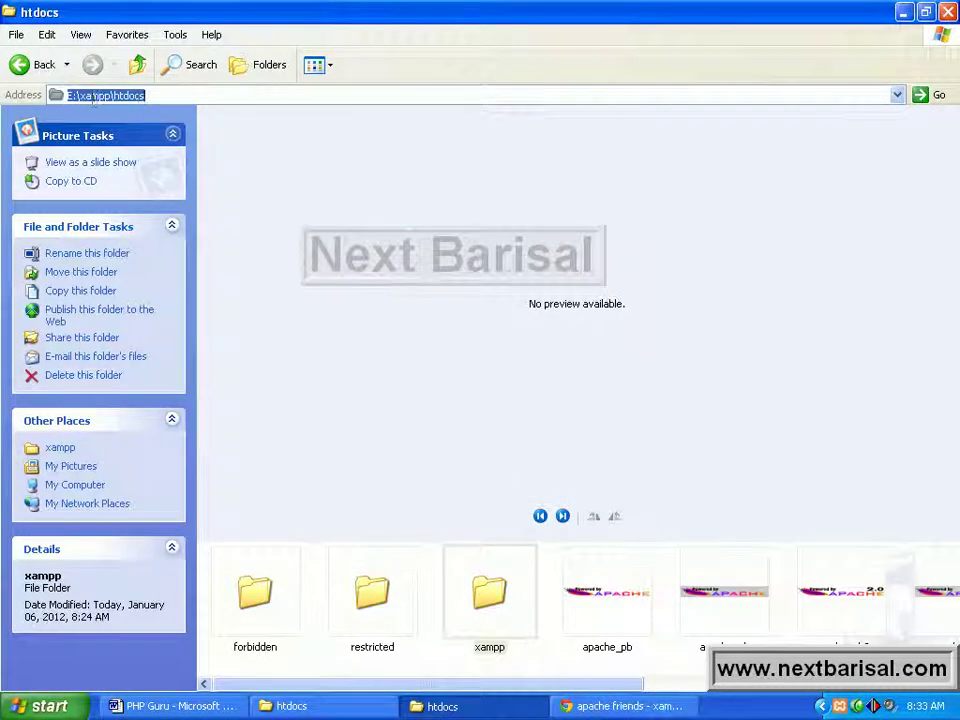
left_click(82, 96)
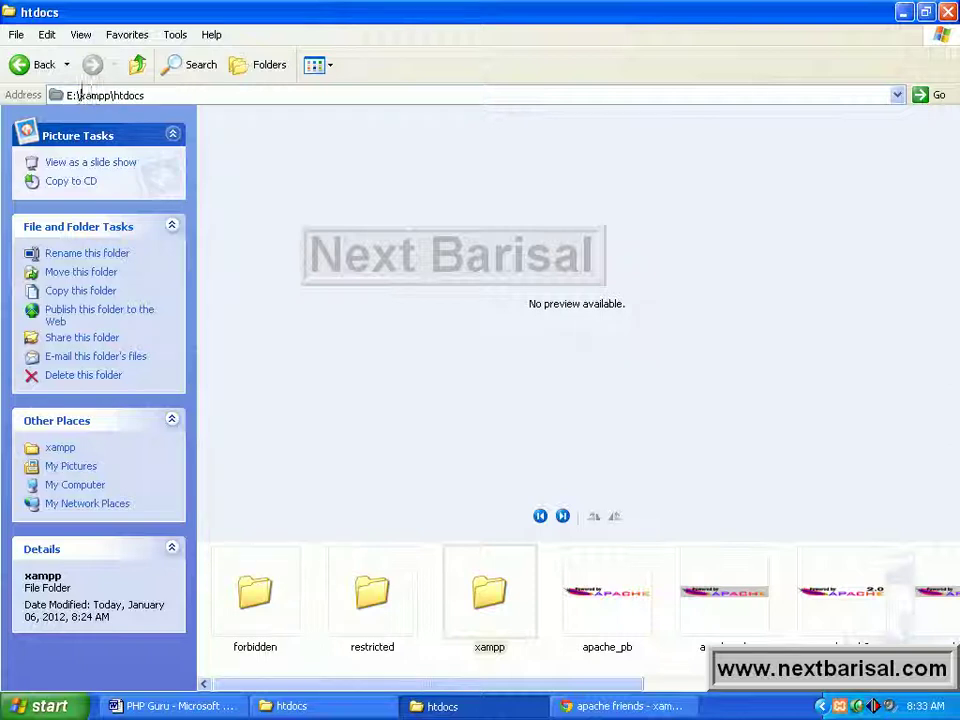
left_click_drag(70, 95, 153, 95)
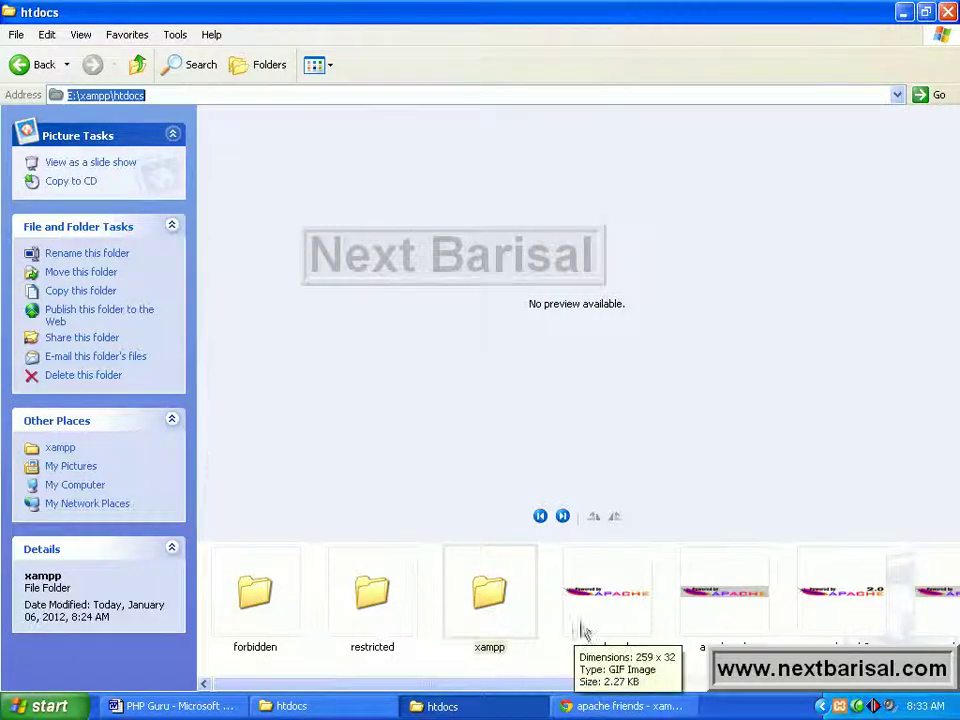
right_click(551, 605)
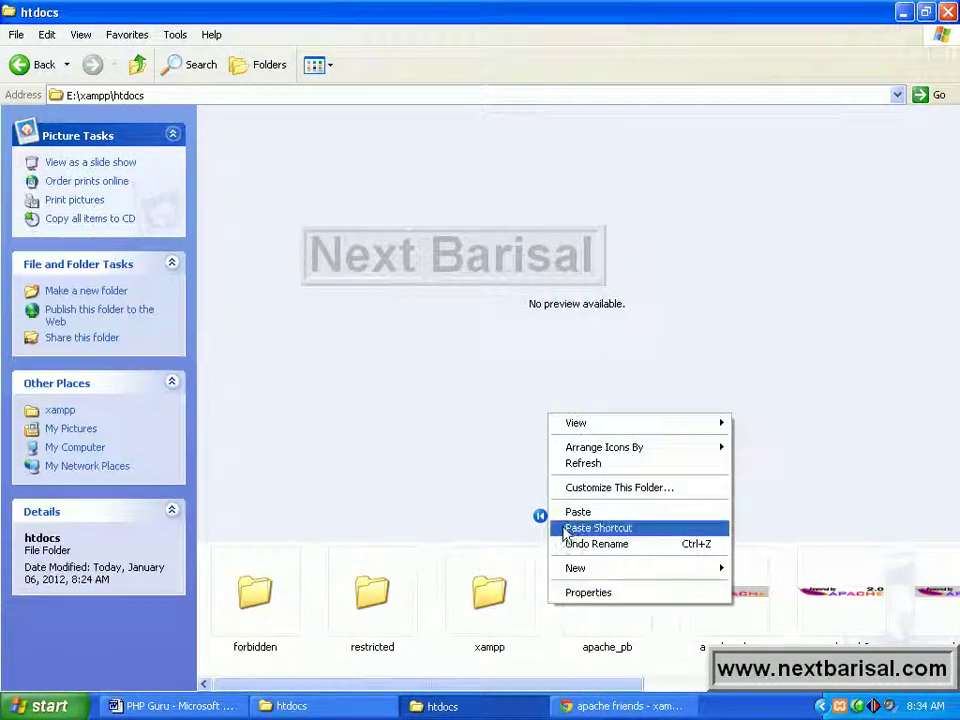
left_click(576, 512)
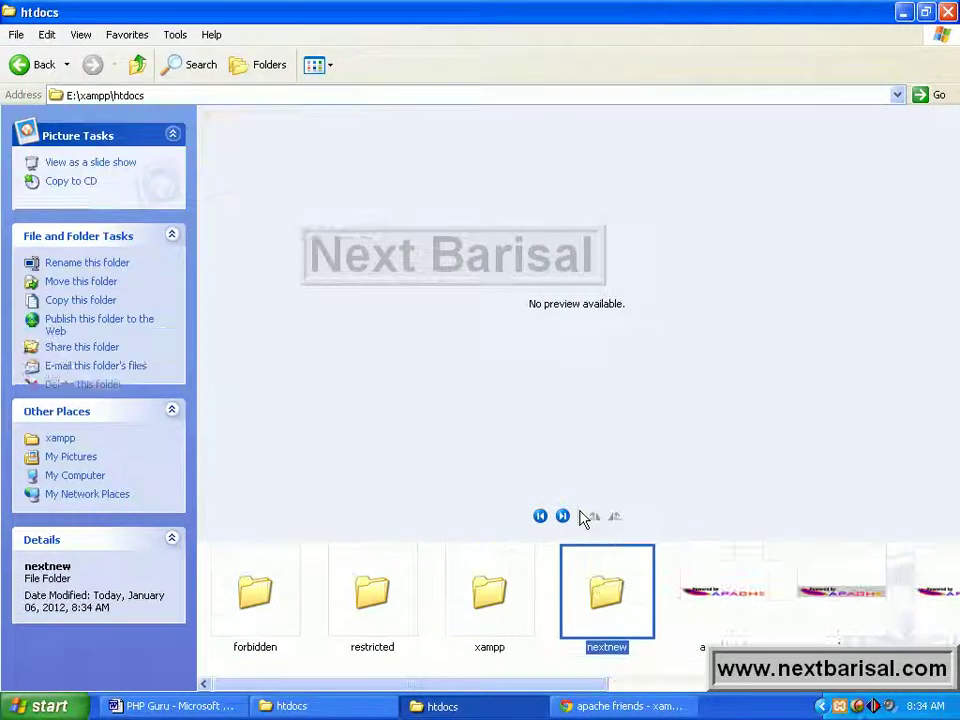
left_click(664, 615)
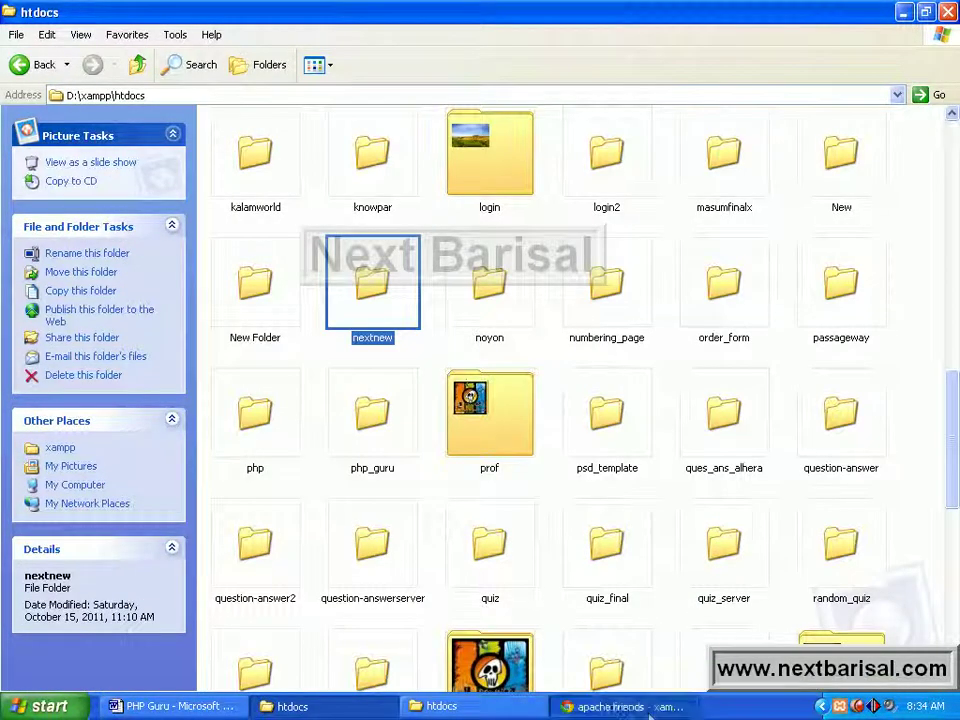
- Switch to Chrome, load localhost/nextnew in a new tab, and view the page down to its footer
left_click(640, 706)
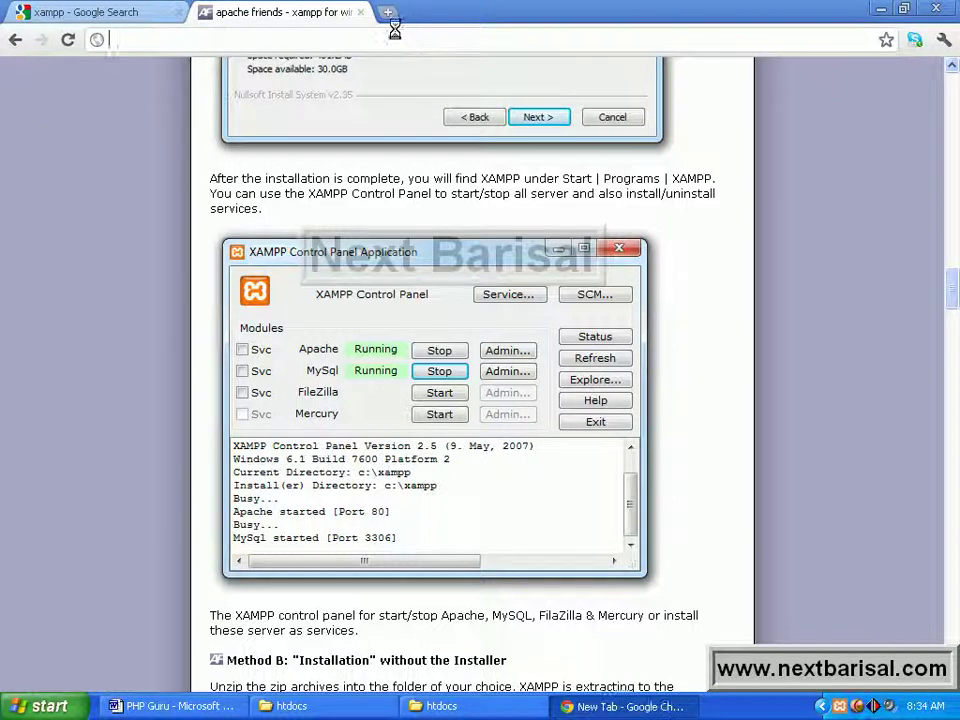
left_click(389, 13)
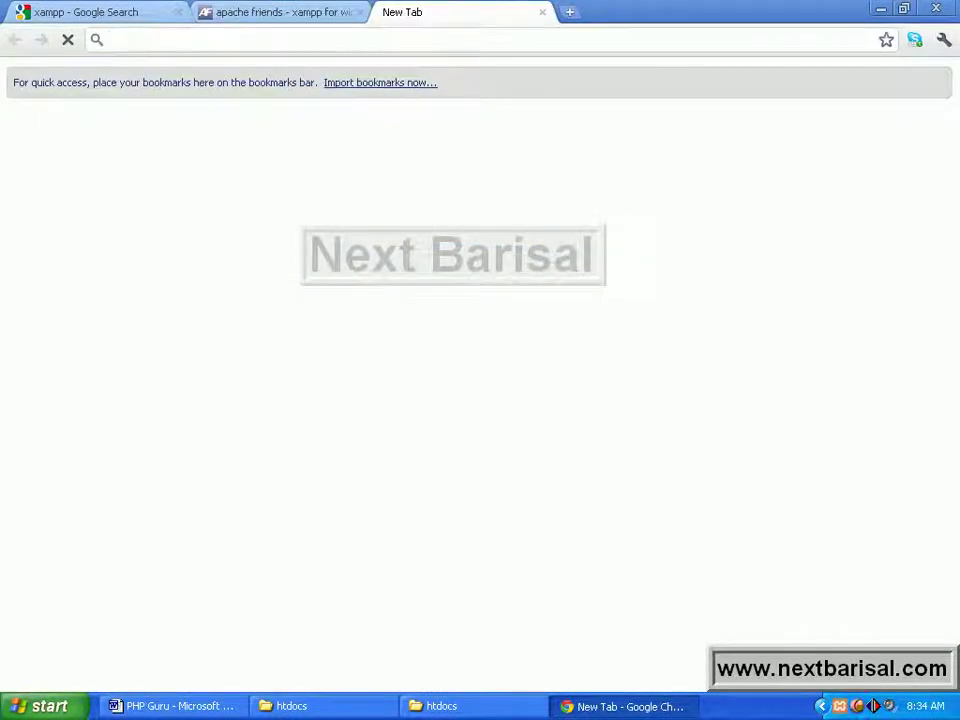
type("lo")
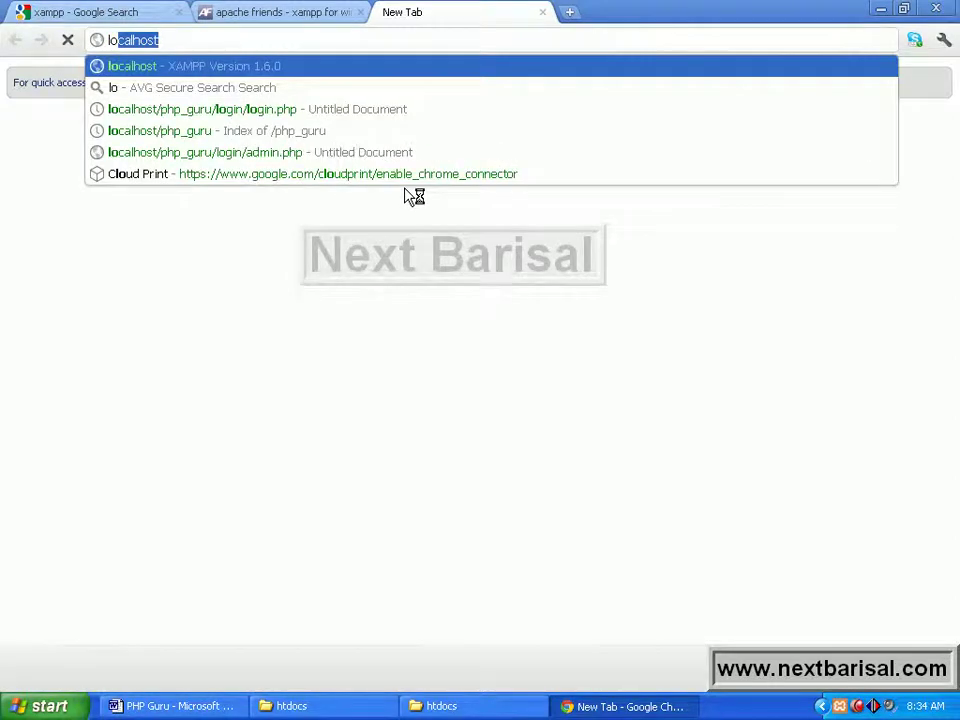
type("calhost/")
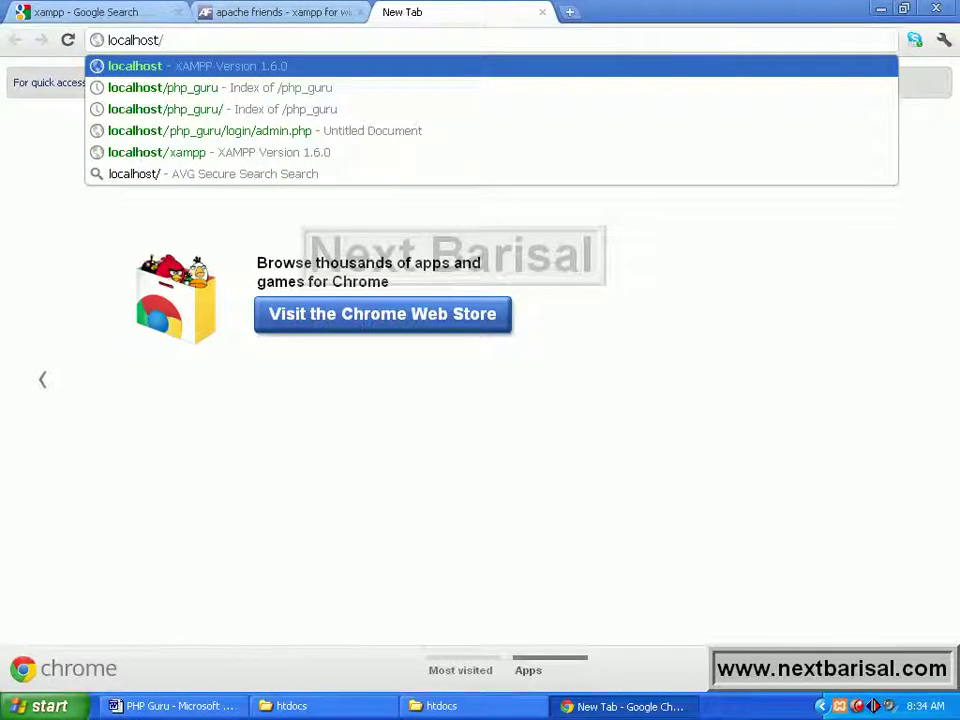
type("nex")
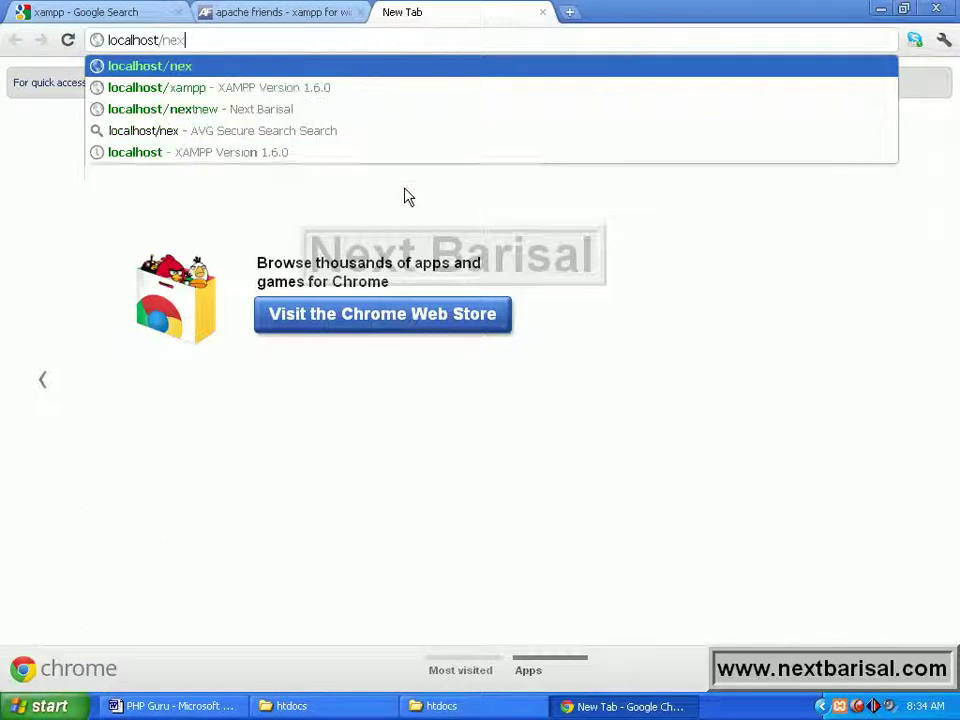
type("tnew")
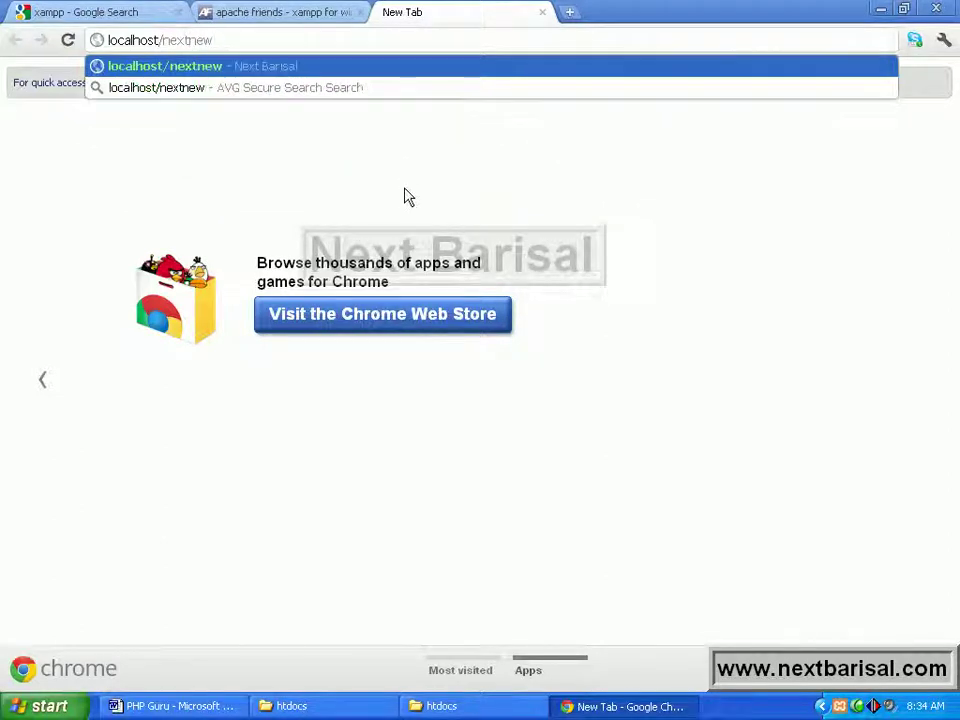
key("Return")
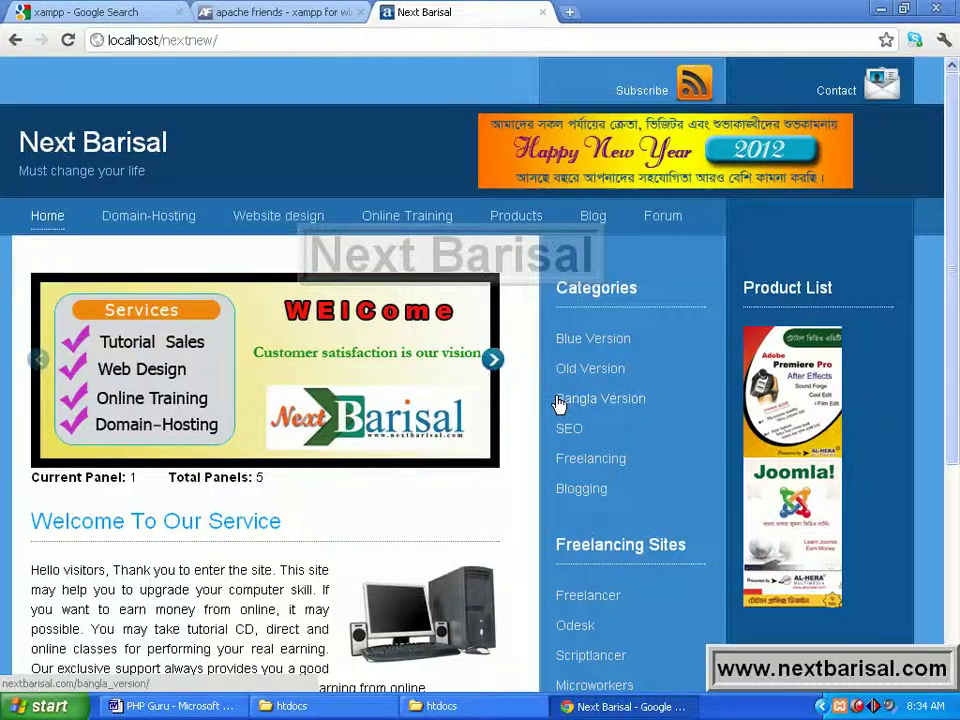
scroll(544, 399, "down", 3)
scroll(290, 350, "down", 3)
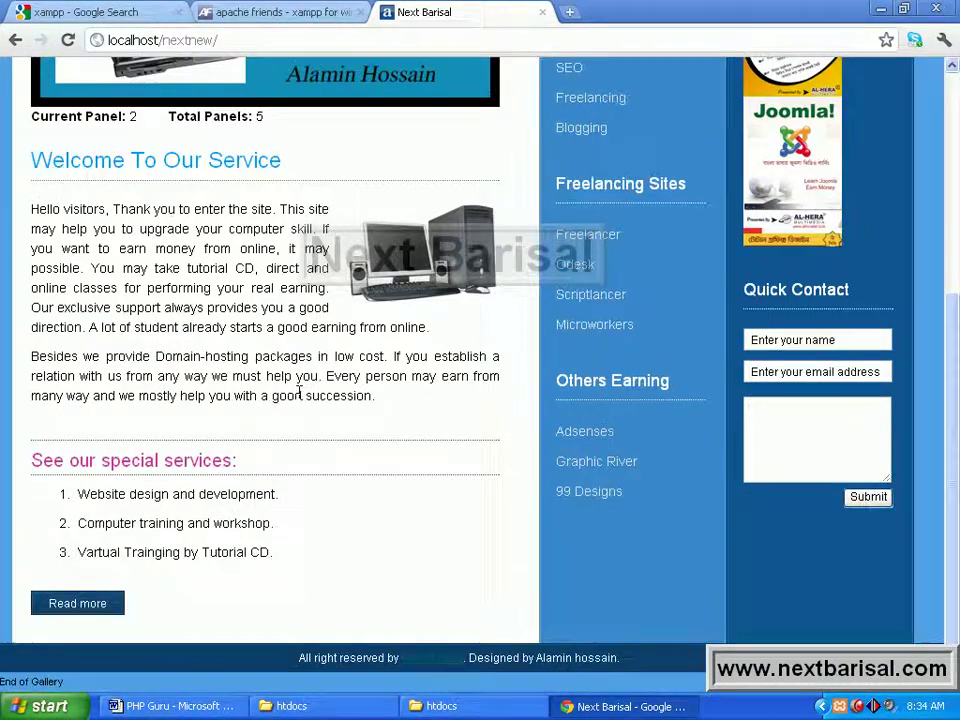
- Return to the start of the Next Barisal page and examine the nextnew folder part of its address
scroll(440, 435, "up", 6)
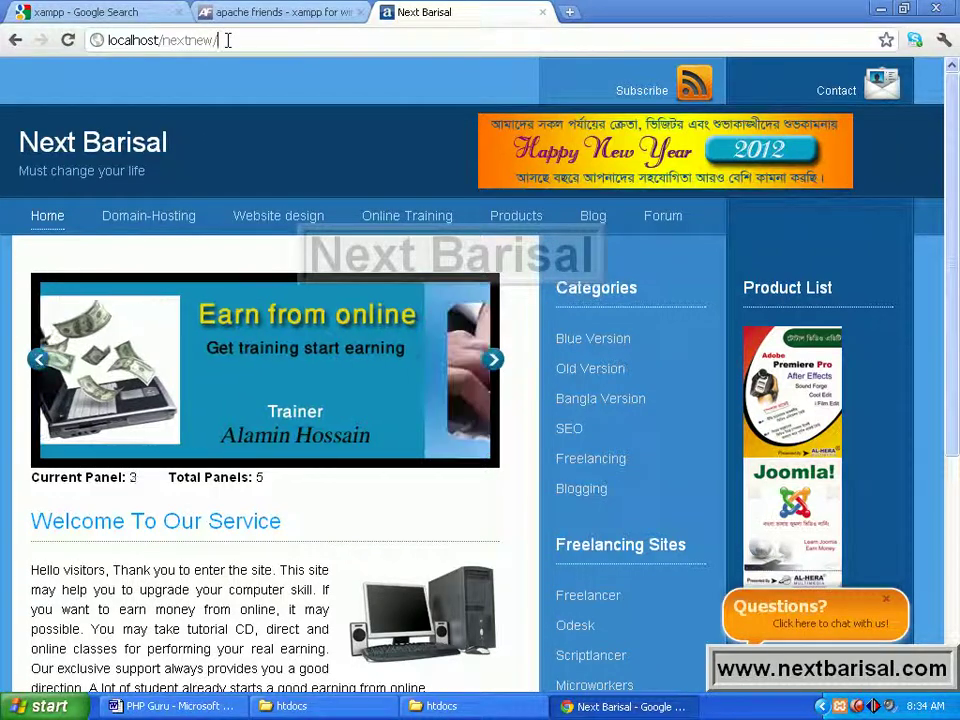
left_click(228, 40)
left_click(232, 40)
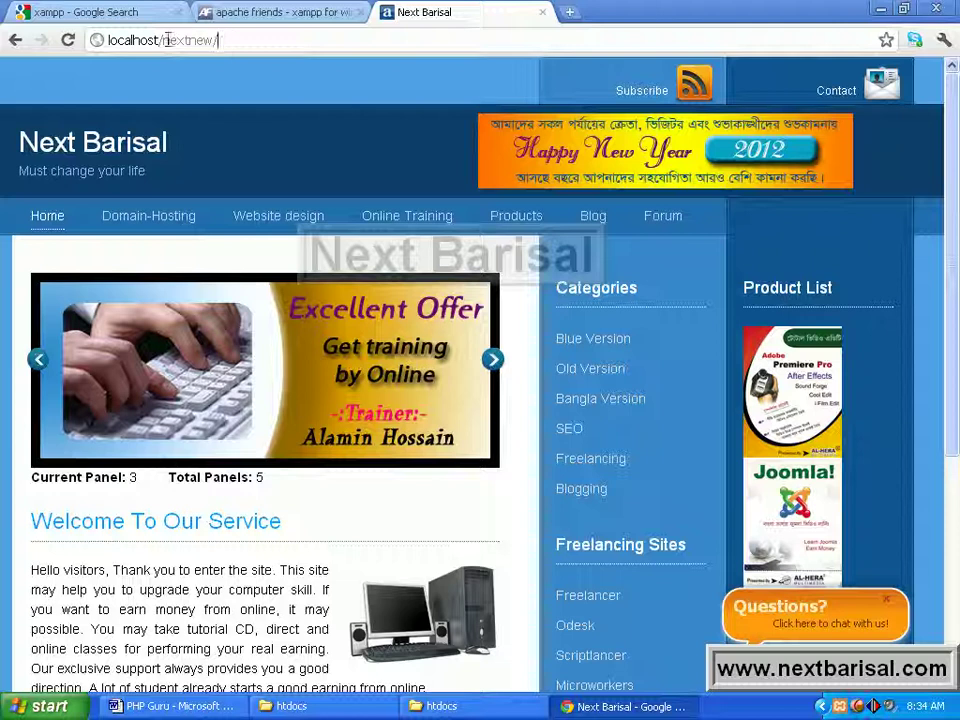
left_click_drag(163, 40, 222, 40)
left_click(229, 40)
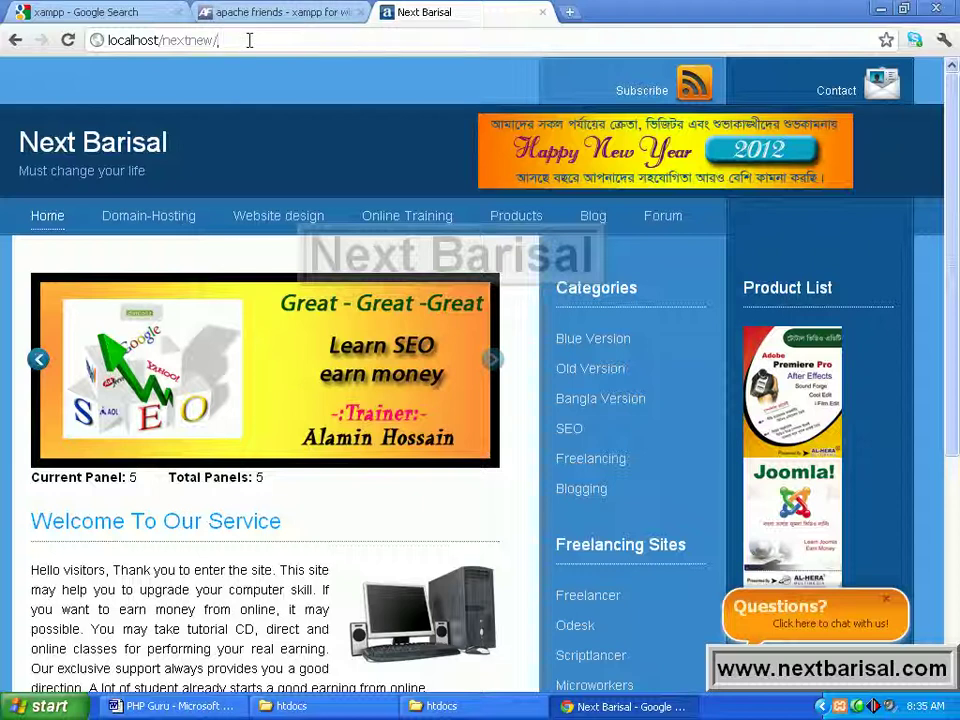
- Remove the nextnew folder from the address and load plain localhost
key("BackSpace")
key("BackSpace")
key("BackSpace")
key("BackSpace")
key("BackSpace")
key("BackSpace")
key("BackSpace")
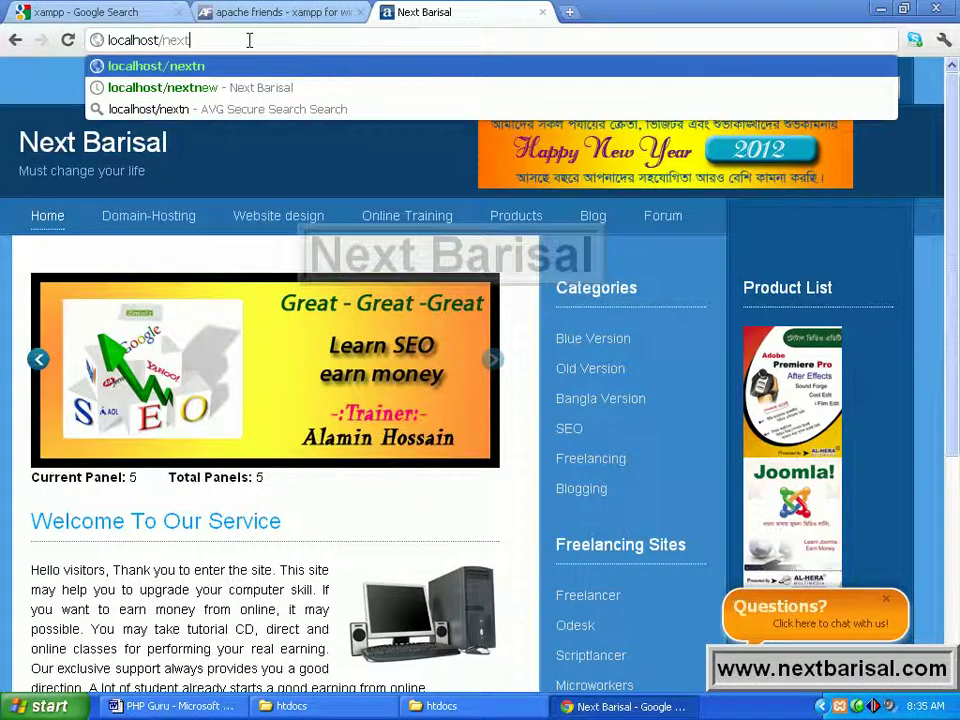
key("BackSpace")
key("BackSpace")
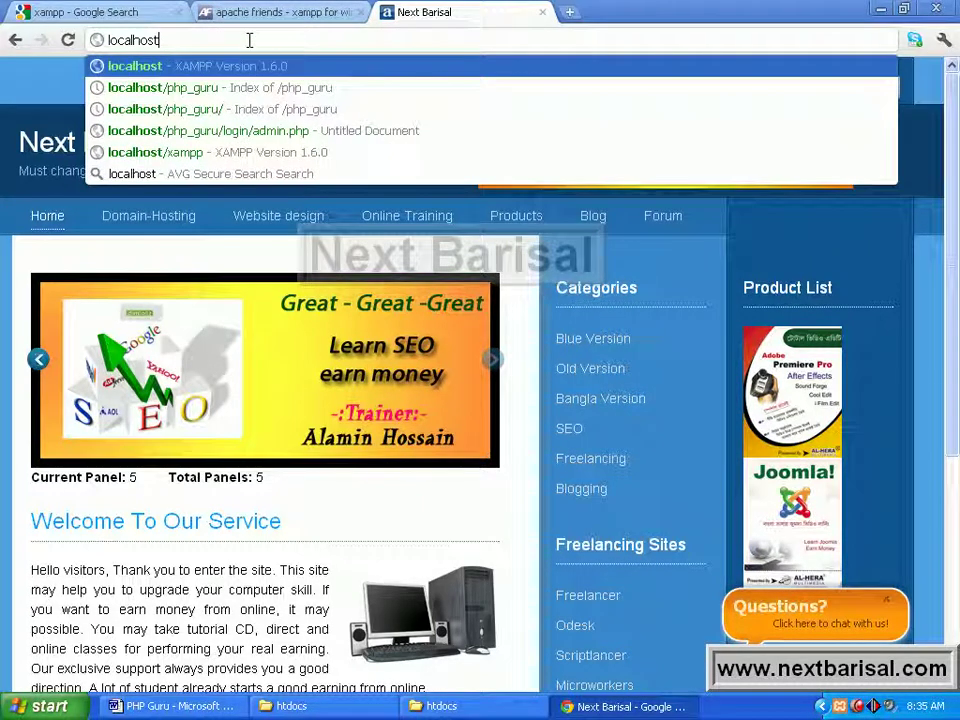
key("Return")
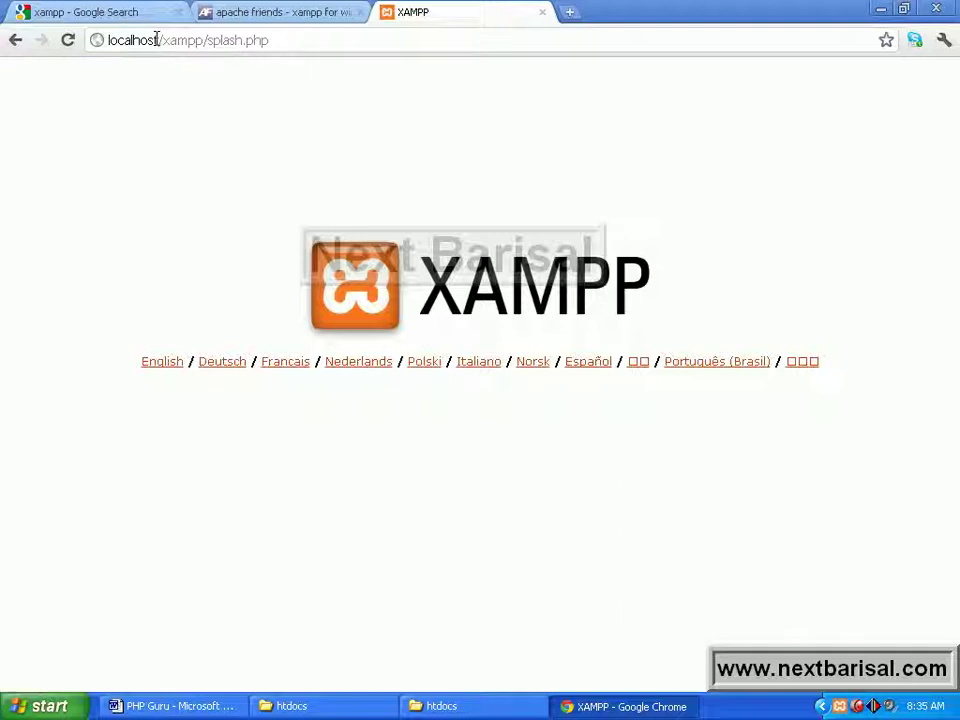
- Examine the localhost part of the address, and open the XAMPP welcome page in English
left_click_drag(157, 40, 107, 40)
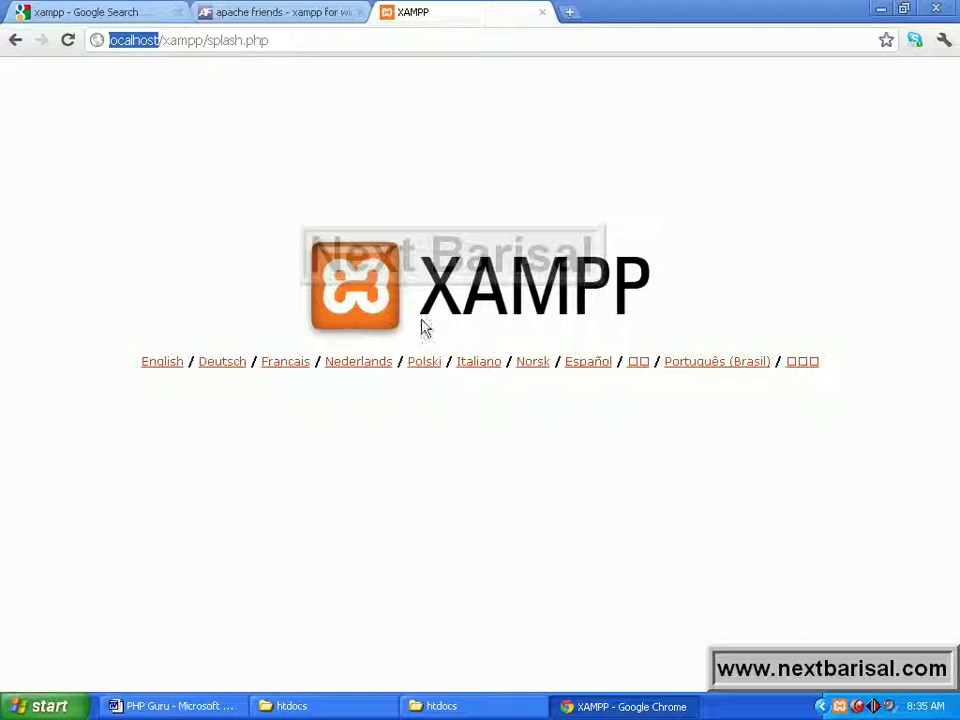
left_click(157, 366)
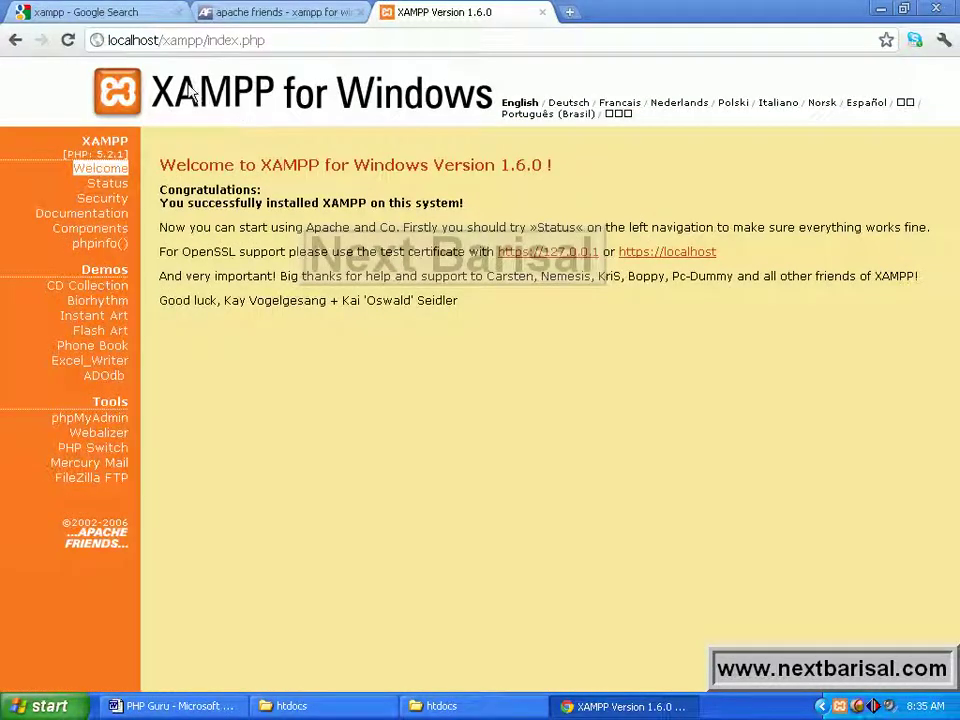
left_click_drag(365, 90, 435, 83)
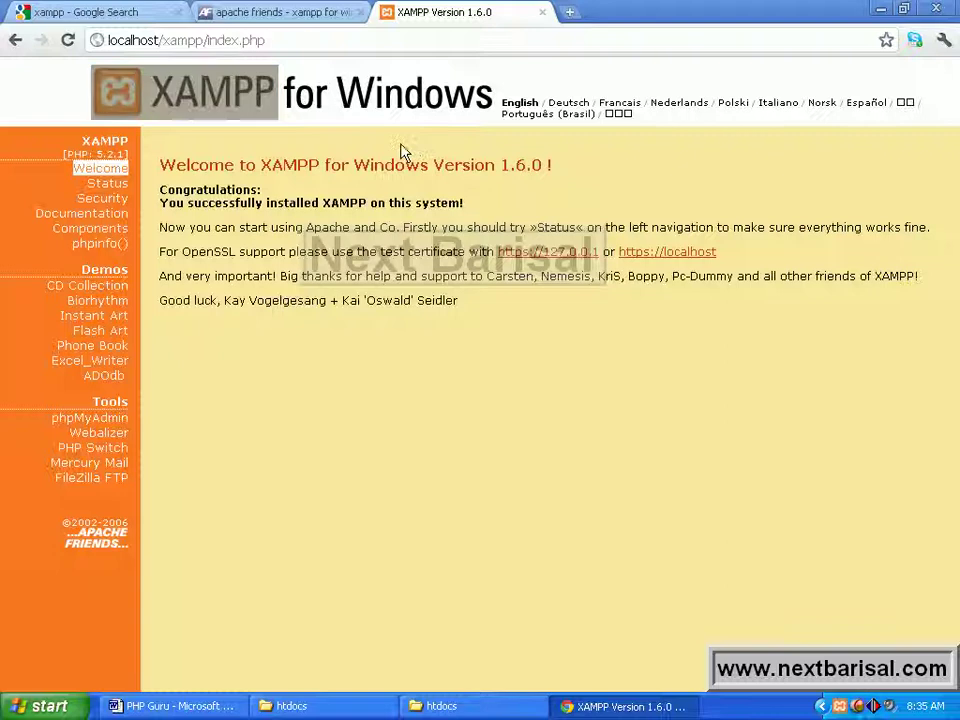